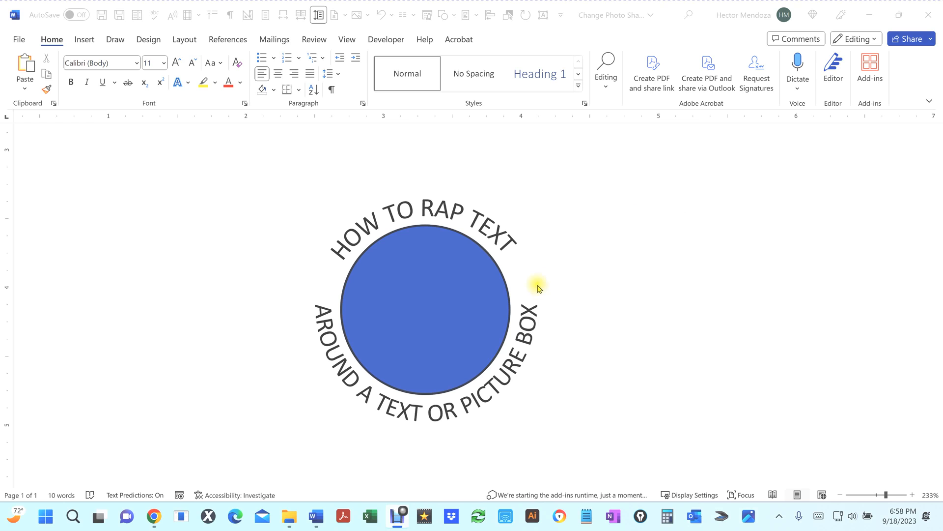
Step: Delete all existing content from the document
left_click(639, 338)
key("ctrl+a")
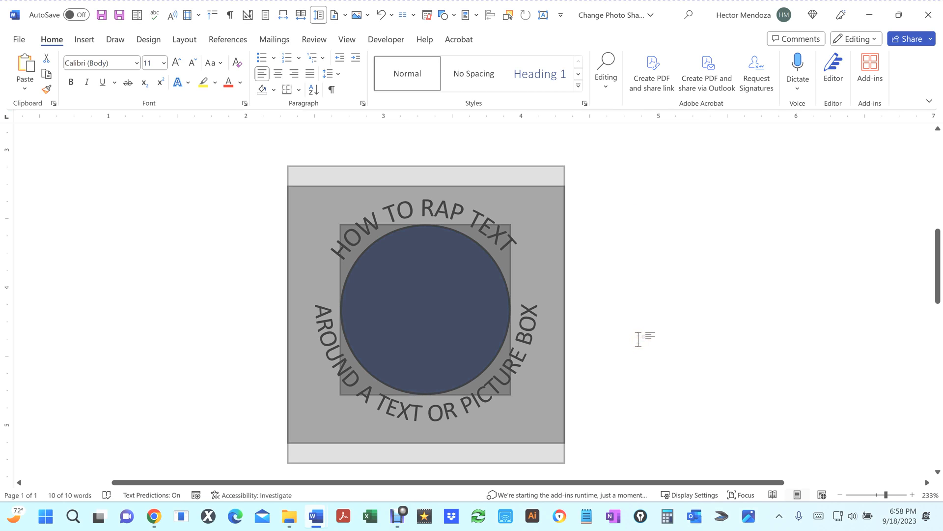
key("Delete")
left_click(472, 241)
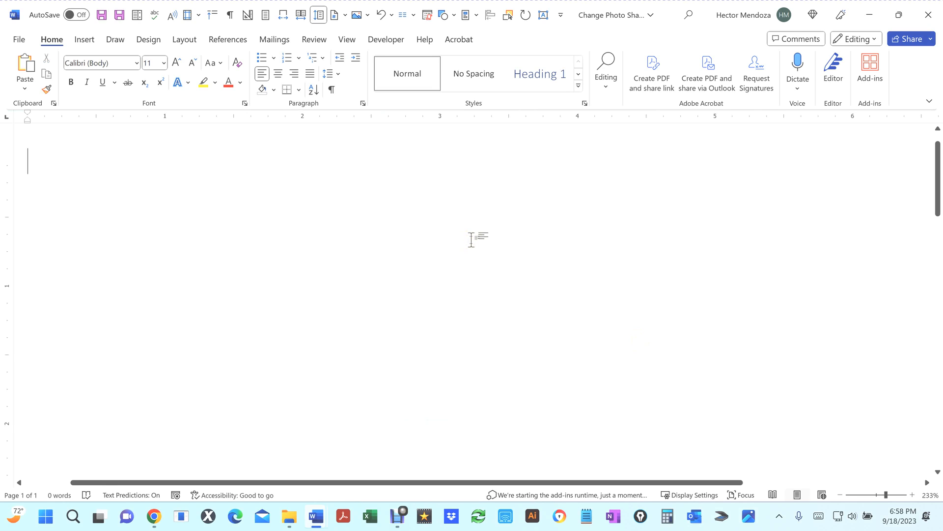
left_click_drag(886, 494, 870, 495)
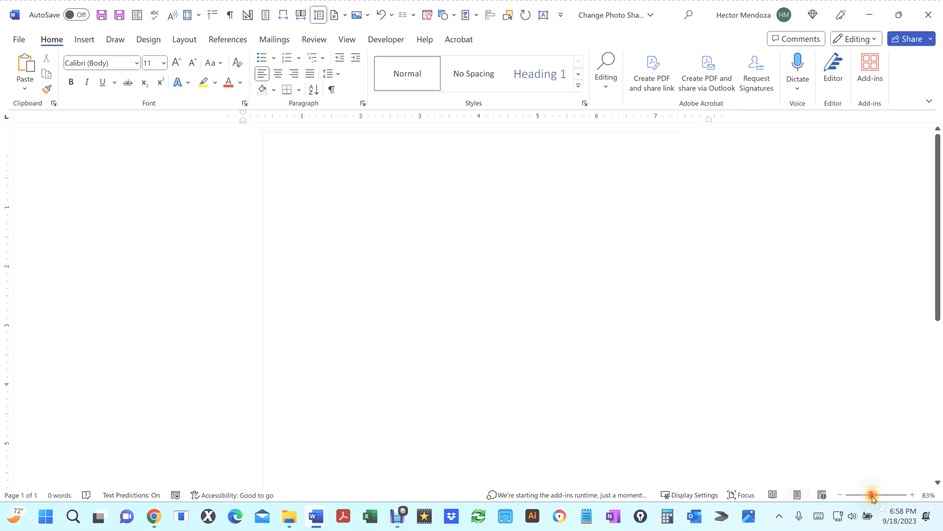
Step: Insert a Simple Text Box and move it lower on the page
left_click(83, 40)
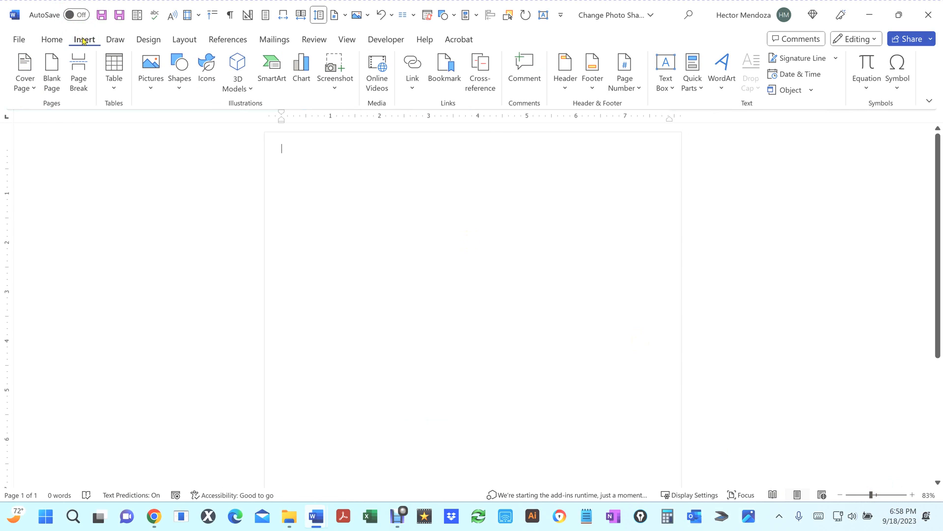
left_click(671, 87)
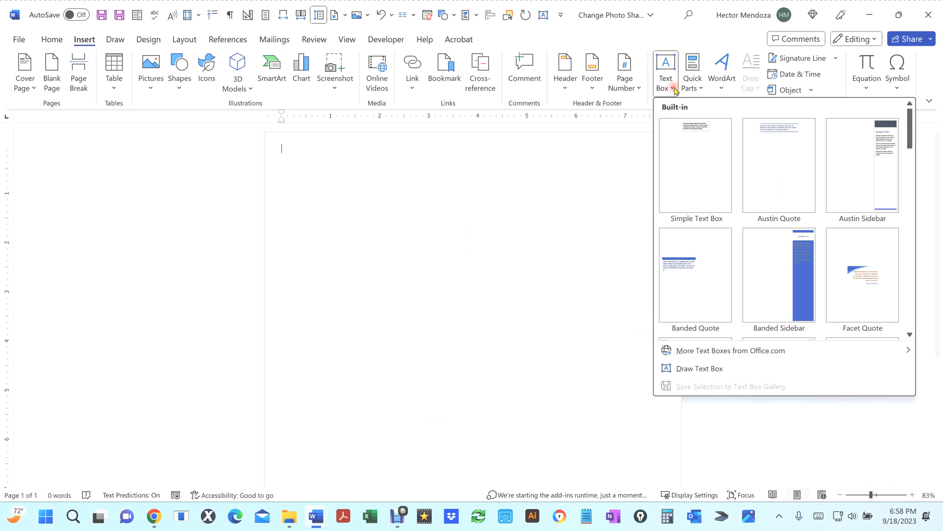
left_click(698, 127)
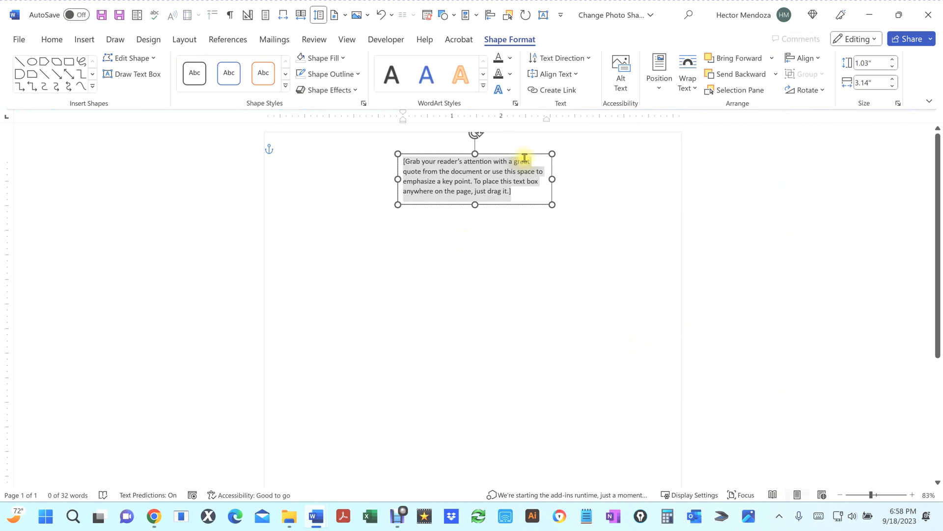
left_click_drag(513, 152, 479, 200)
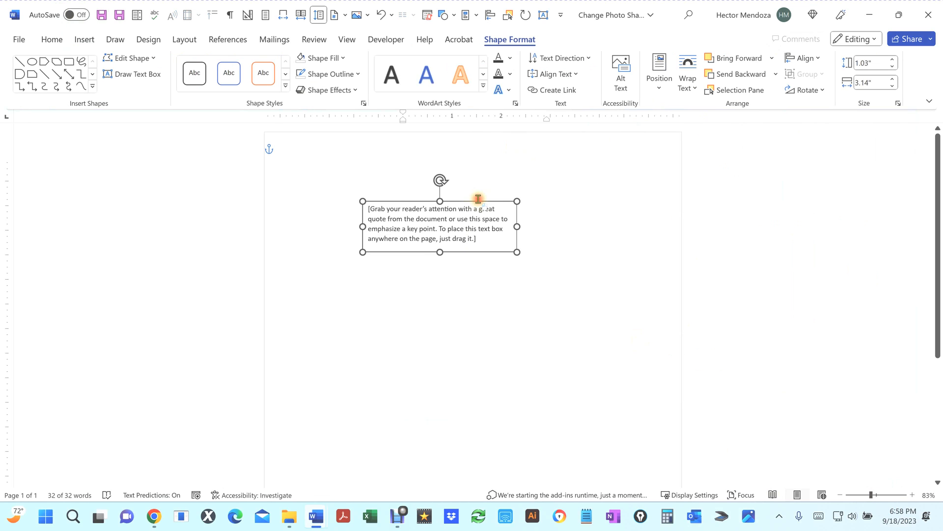
Step: Set the text box's height and width to 2" each
left_click(500, 43)
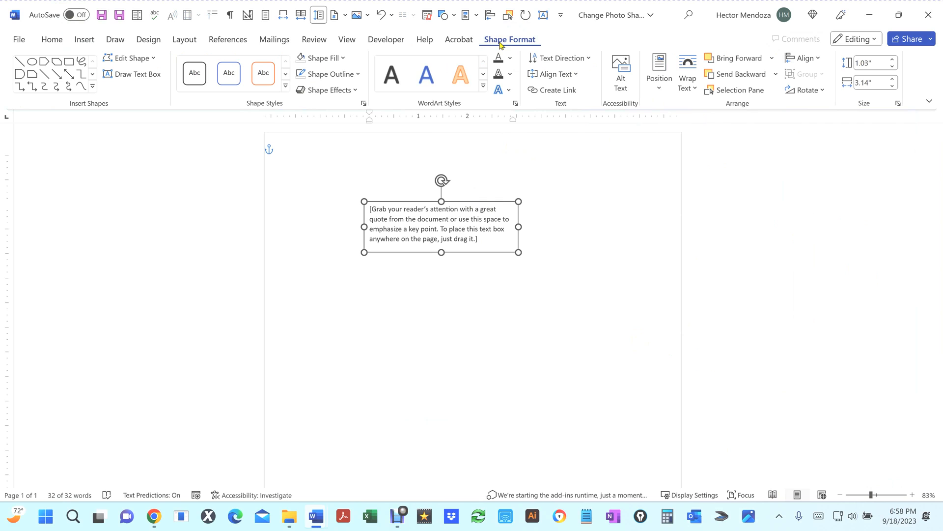
left_click(561, 150)
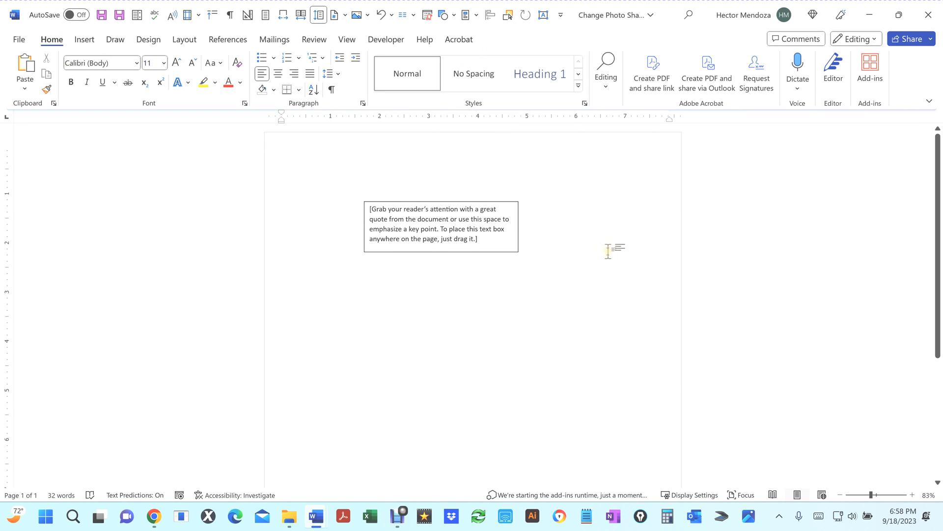
left_click(444, 202)
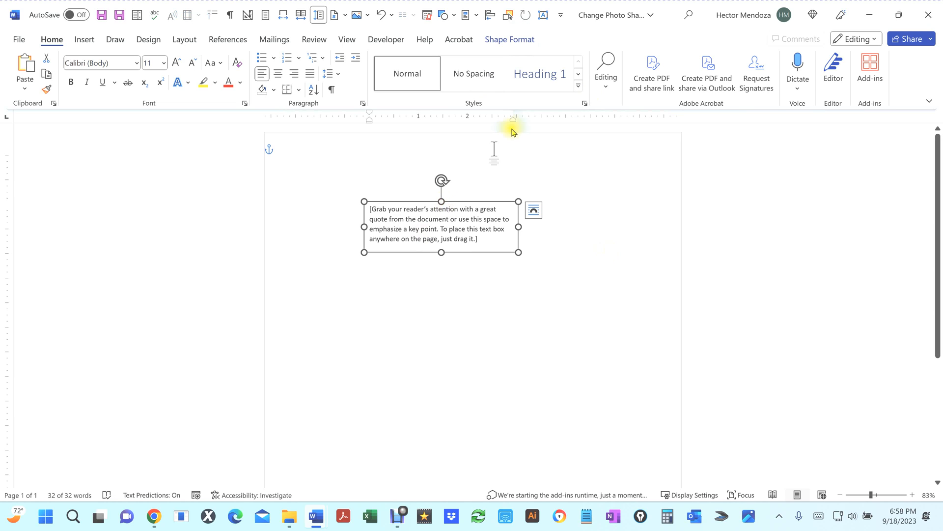
left_click(508, 41)
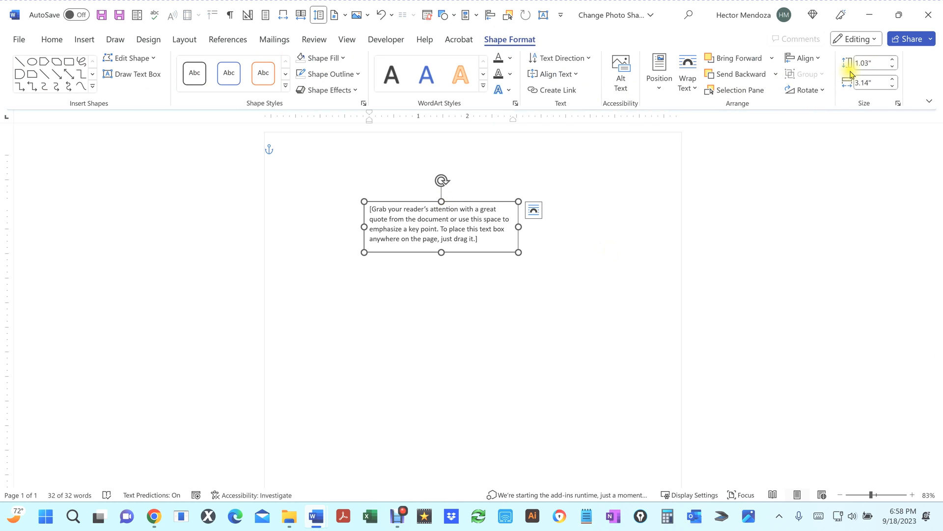
left_click(868, 63)
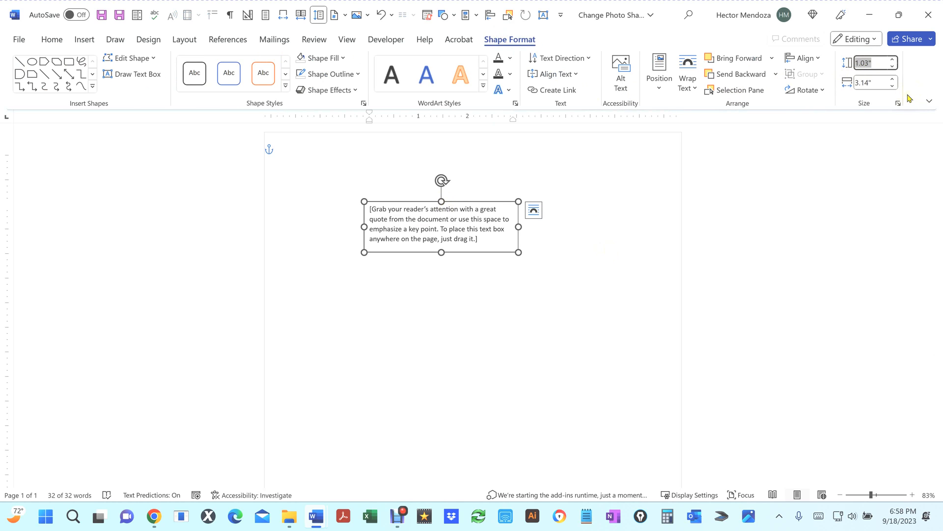
type("2")
key("Tab")
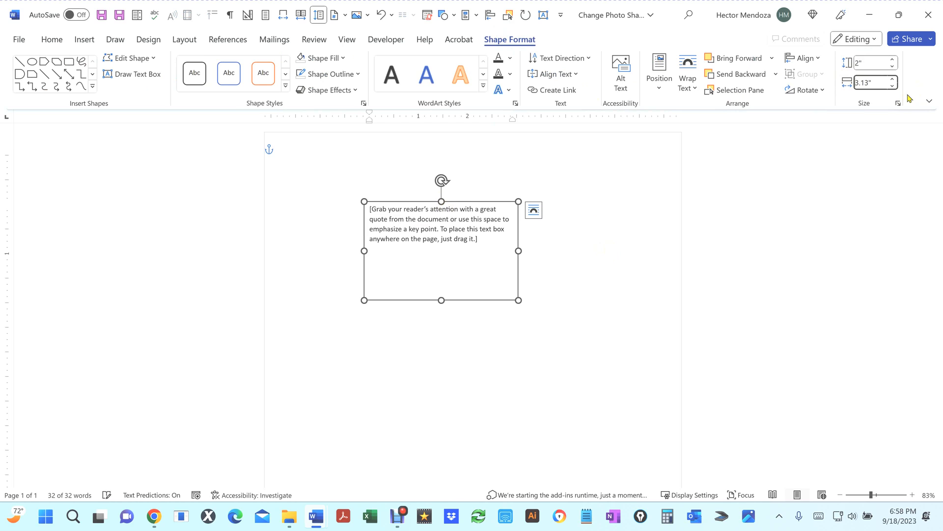
type("2")
key("Tab")
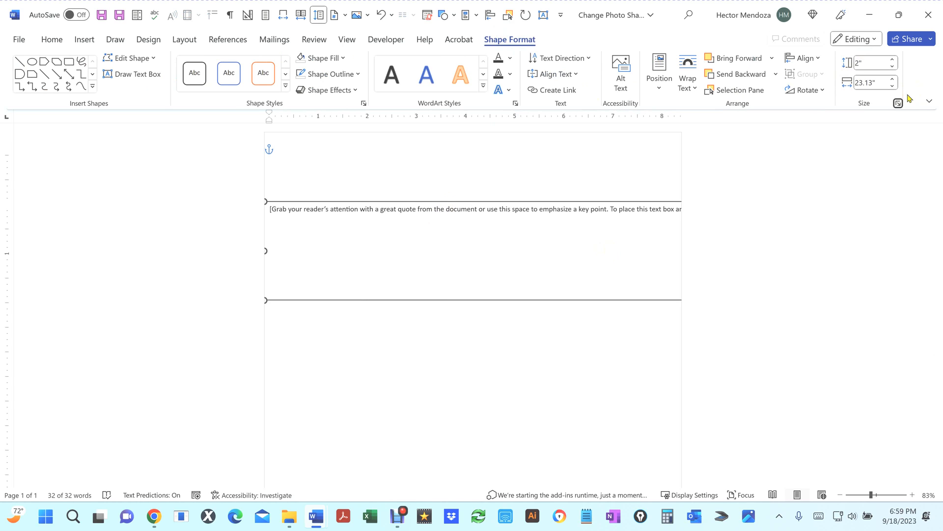
left_click(877, 84)
type("2")
key("Return")
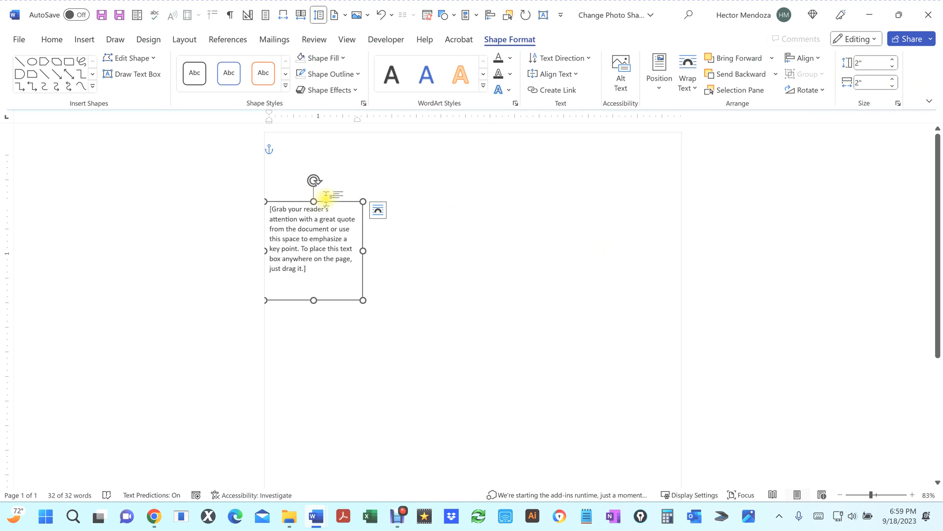
Step: Move the text box toward the page centre and set its fill to No Fill
left_click_drag(332, 194, 451, 183)
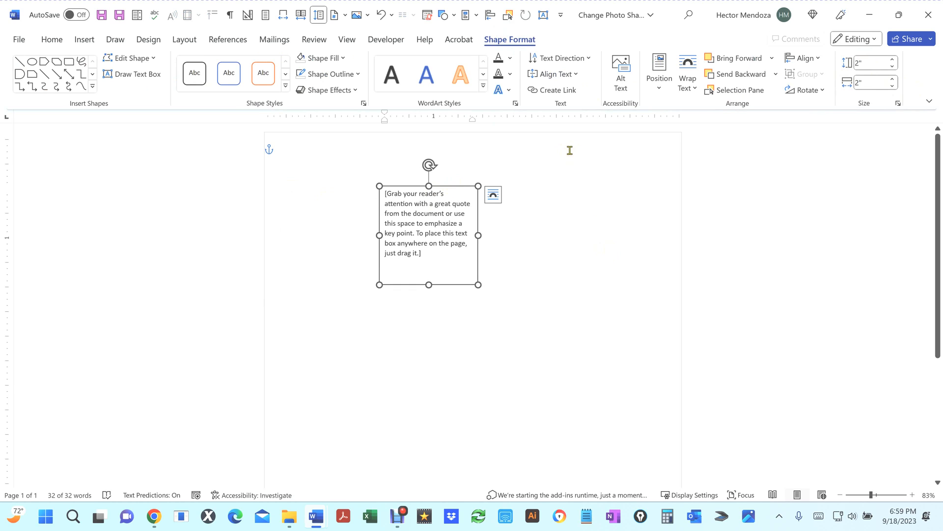
left_click(344, 59)
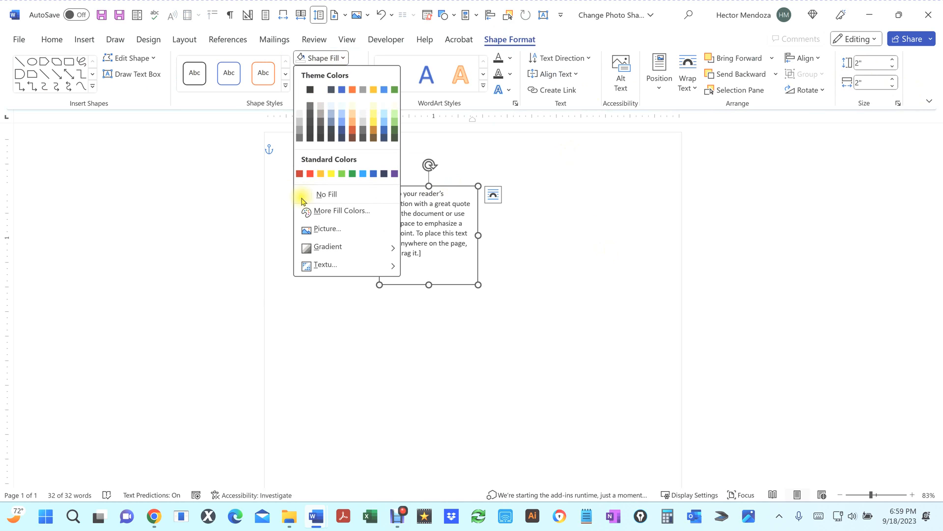
left_click(303, 196)
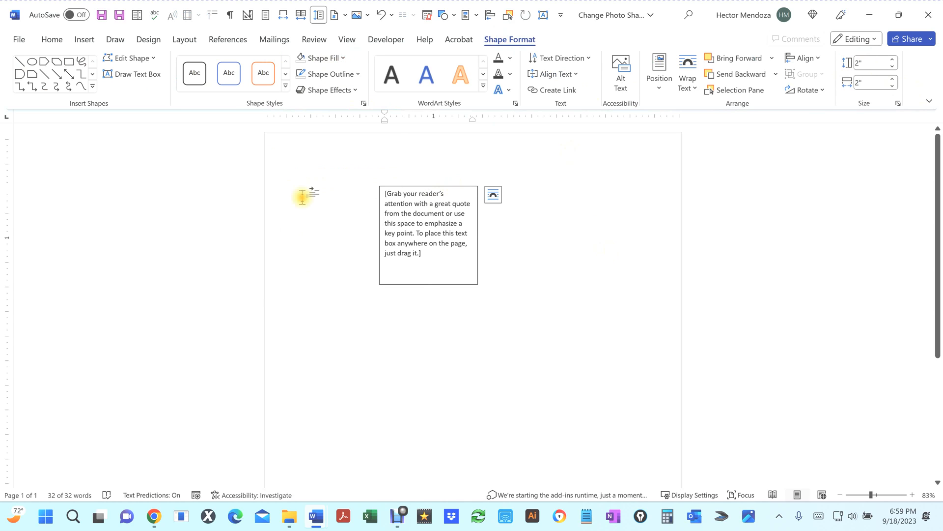
Step: Set the text box outline to No Outline
left_click(346, 74)
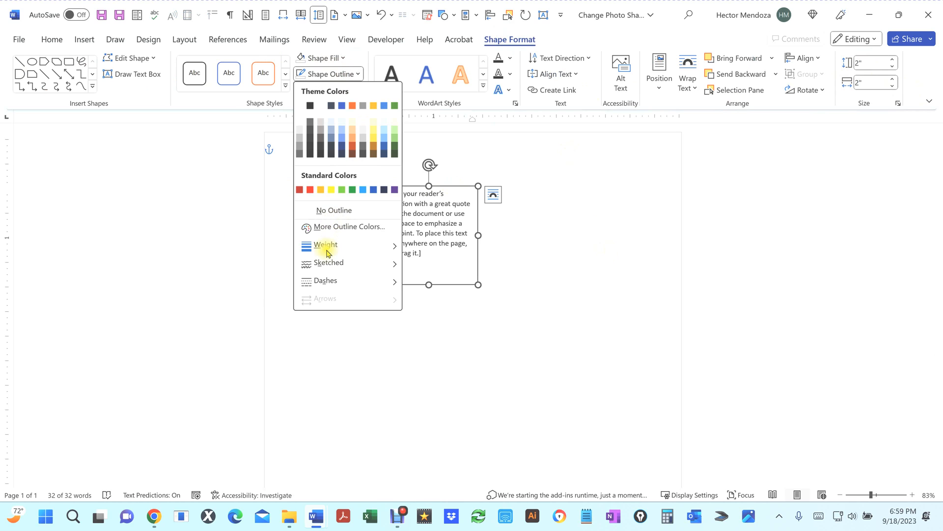
left_click(344, 210)
left_click(610, 231)
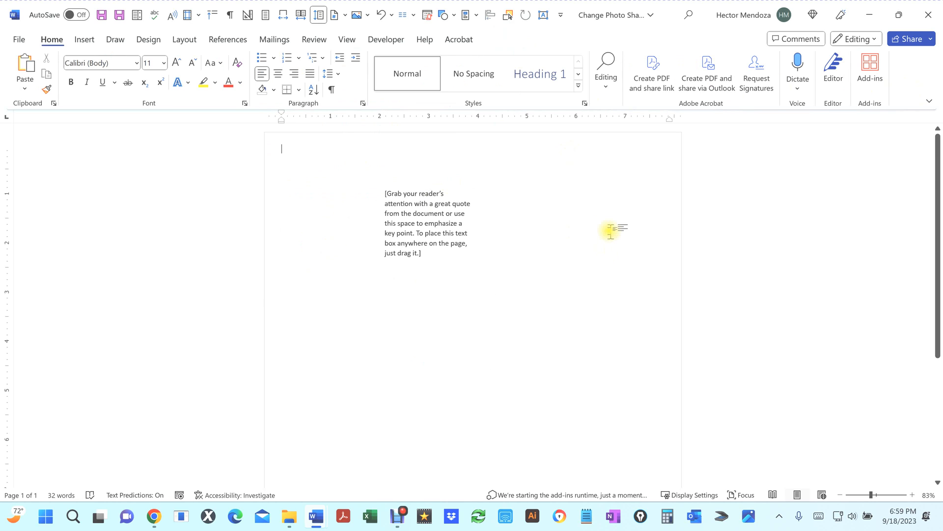
Step: Set the text box's font size to 24
left_click(431, 216)
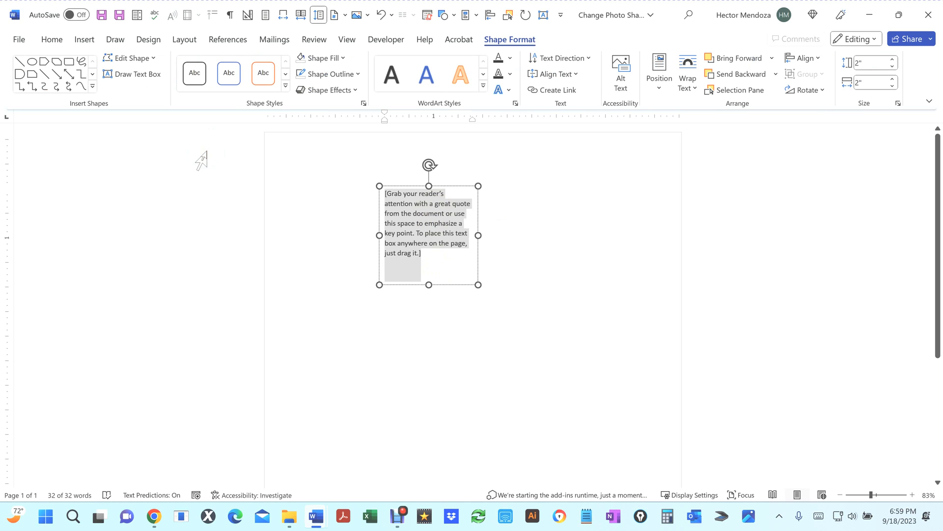
left_click(50, 44)
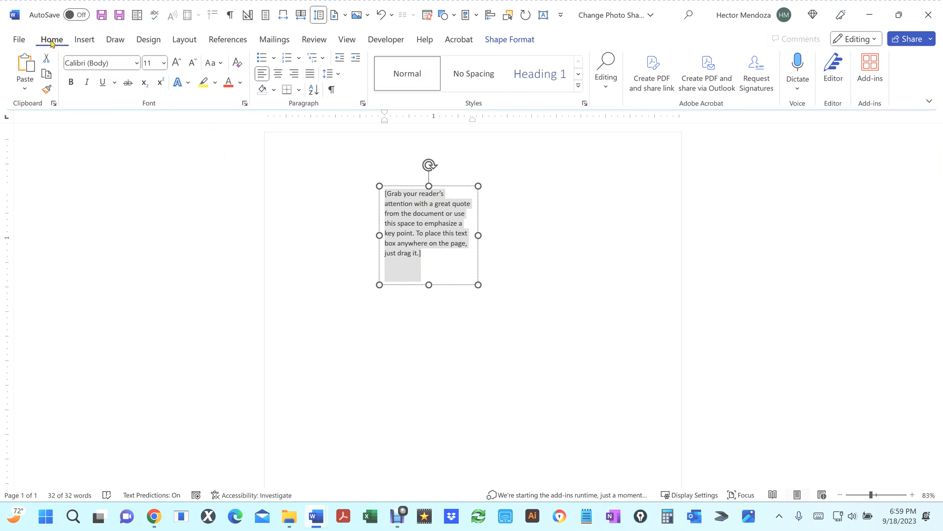
left_click(150, 63)
type("24")
key("Return")
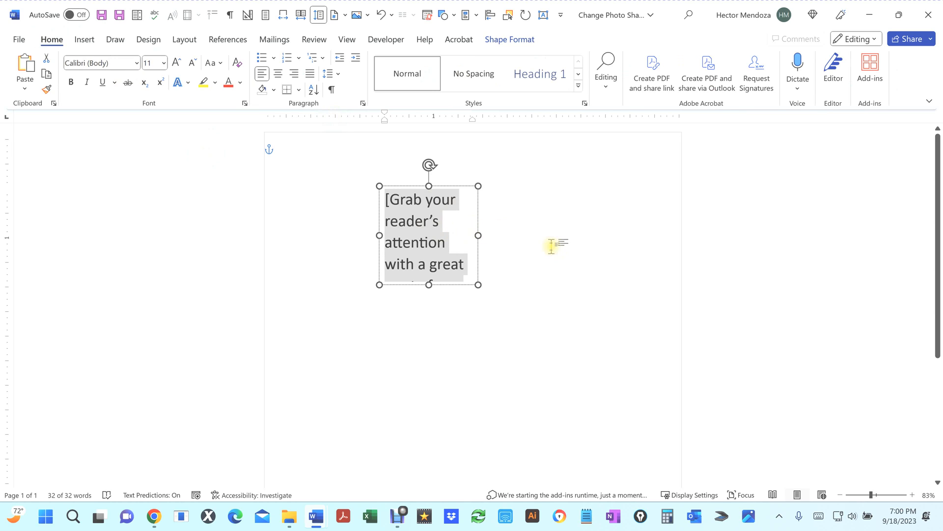
Step: Paste a copy of the text box and place it below the original
left_click(521, 245)
left_click(430, 216)
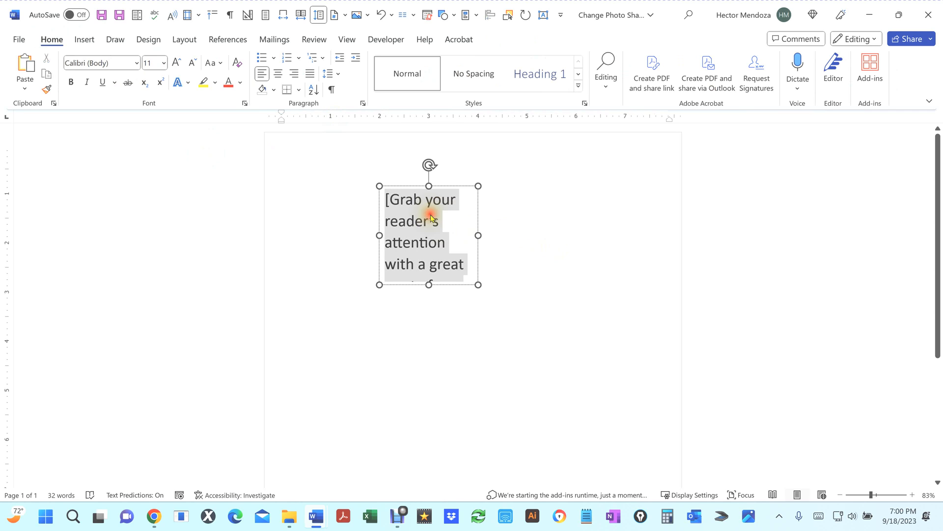
left_click(448, 187)
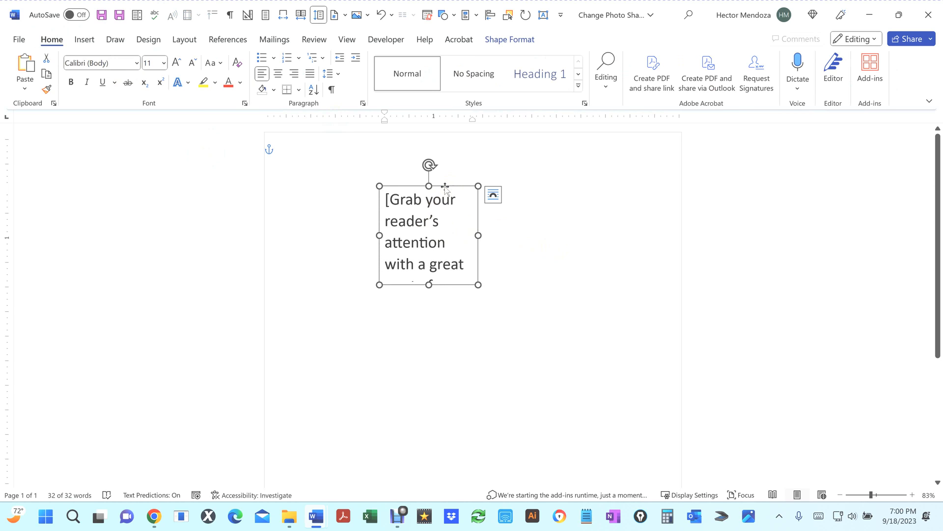
left_click(558, 332)
key("ctrl+v")
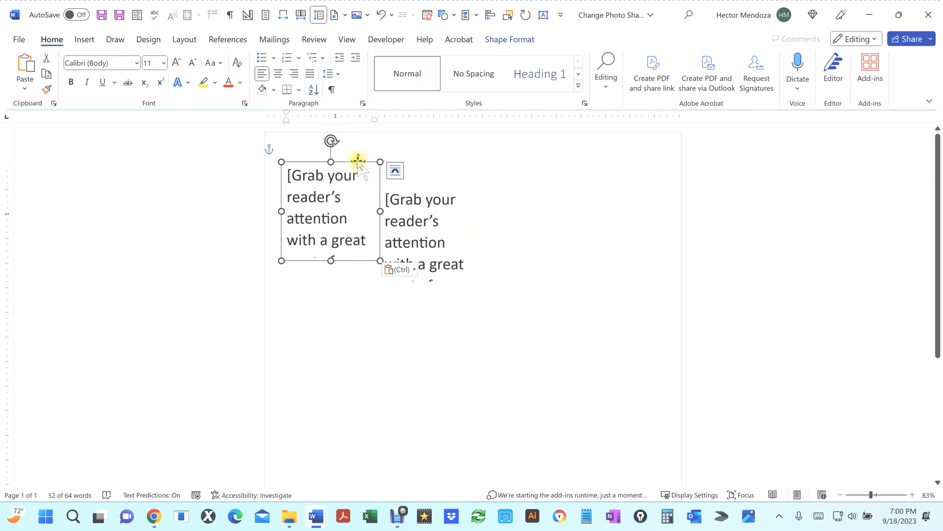
left_click_drag(359, 162, 478, 336)
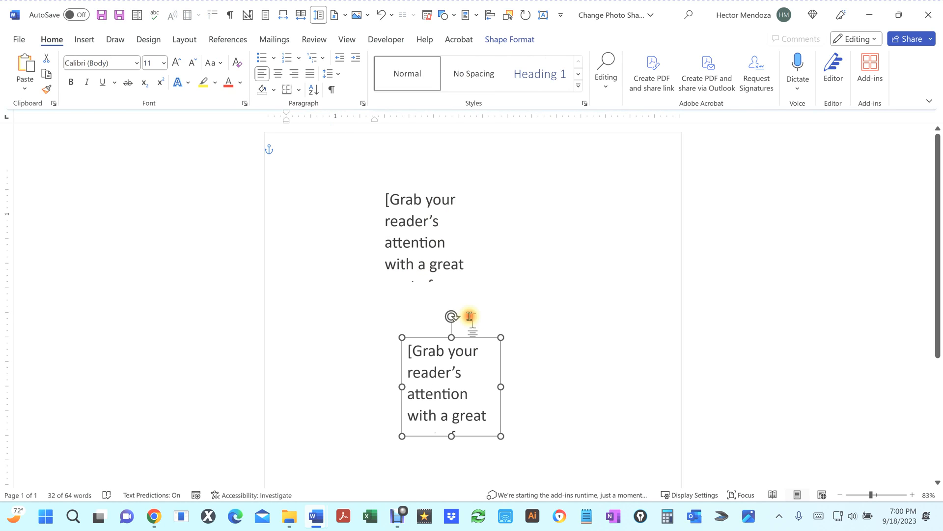
Step: Replace the upper text box's text with HOW TO RAP TEXT AROUND
triple_click(421, 244)
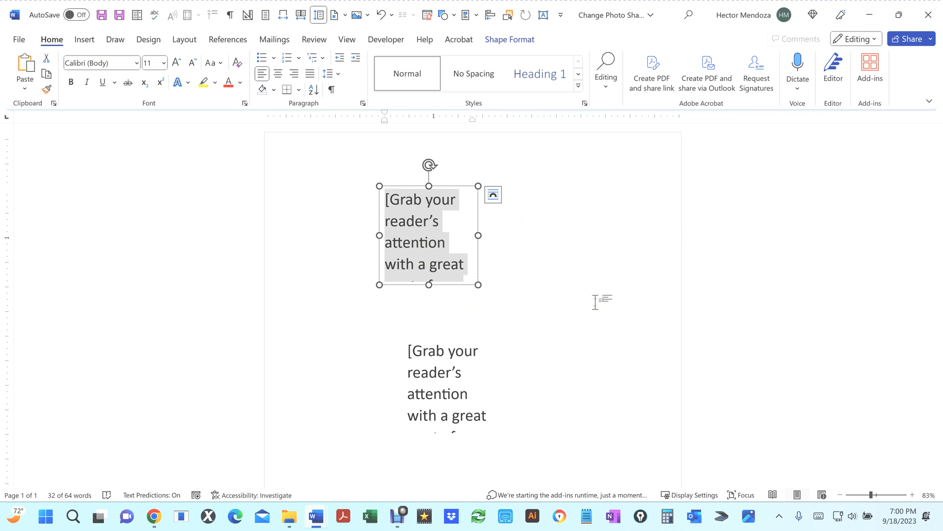
type("WH")
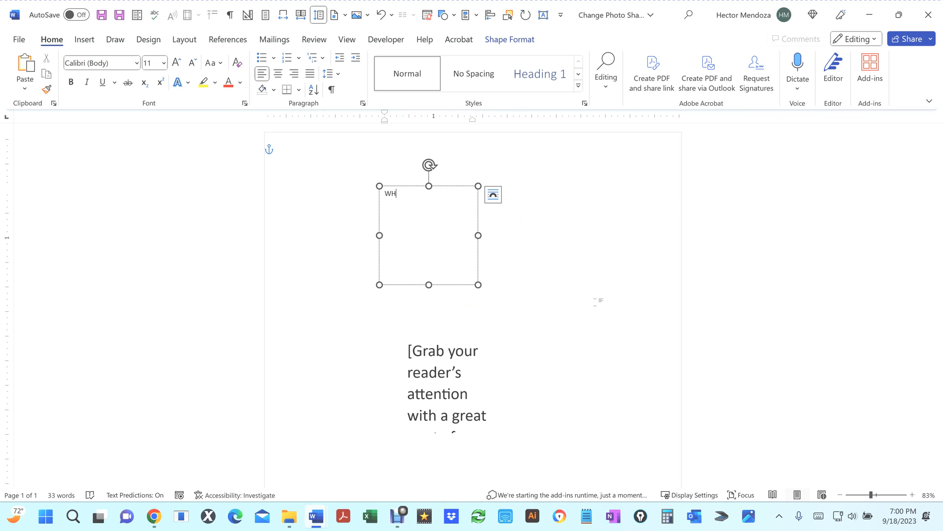
key("BackSpace")
key("BackSpace")
type("HOW TO RAP TEXT AROUN")
Step: Set the upper text box's text to font size 24
key("ctrl+a")
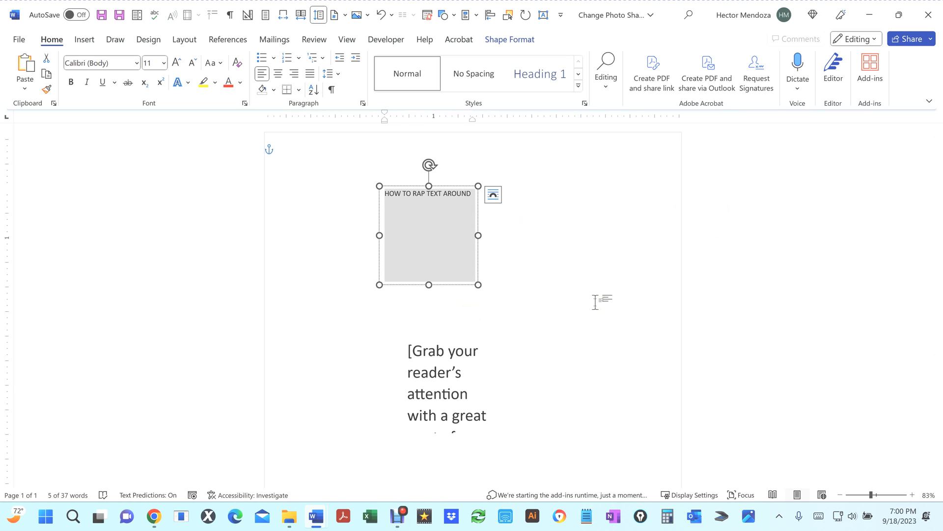
left_click(154, 64)
type("24")
key("Return")
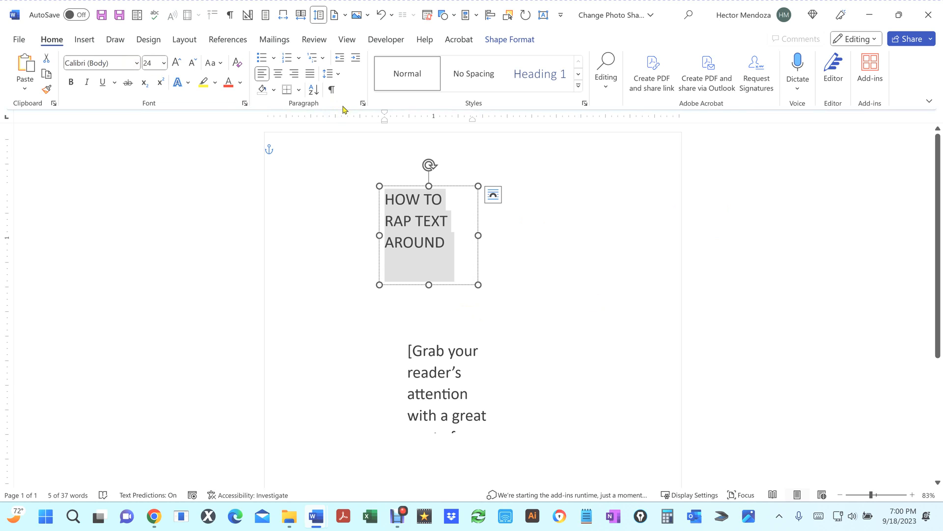
Step: Set the lower text box's font size to 24 and increase it one step
left_click(440, 377)
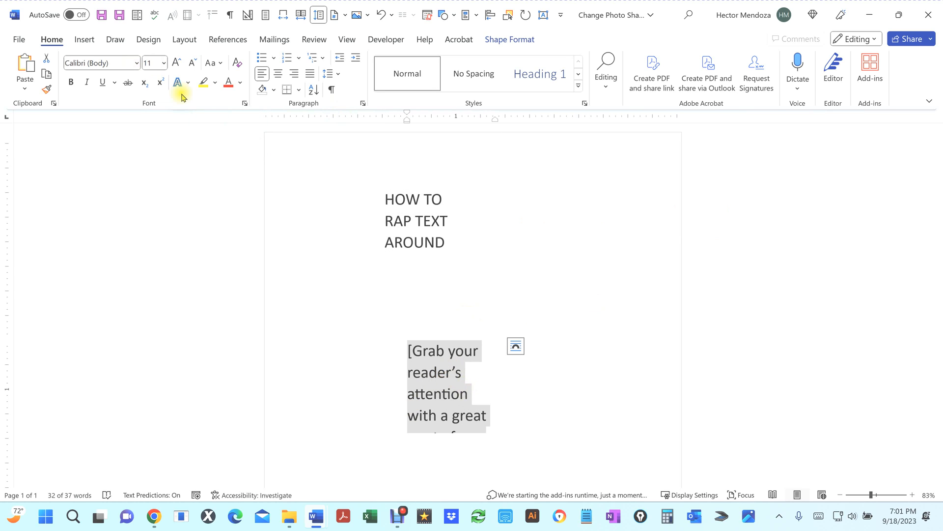
left_click(152, 65)
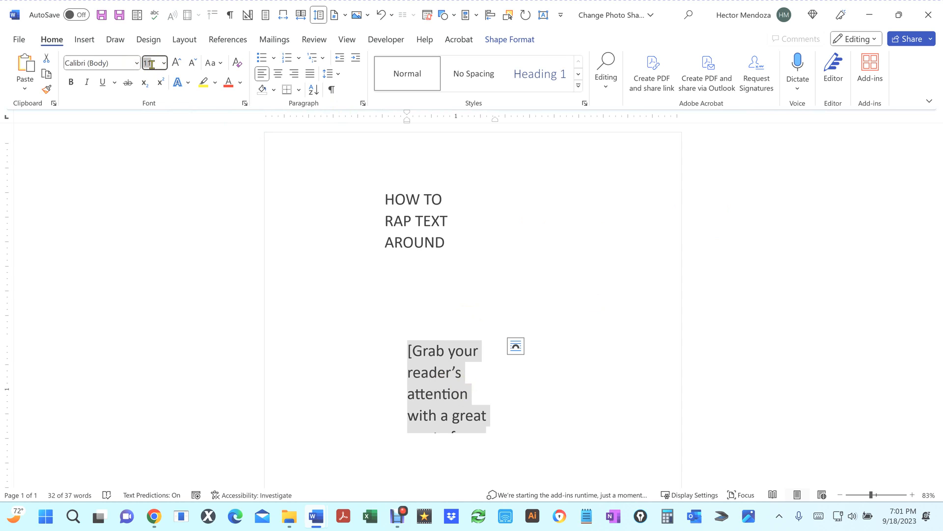
type("24")
key("Return")
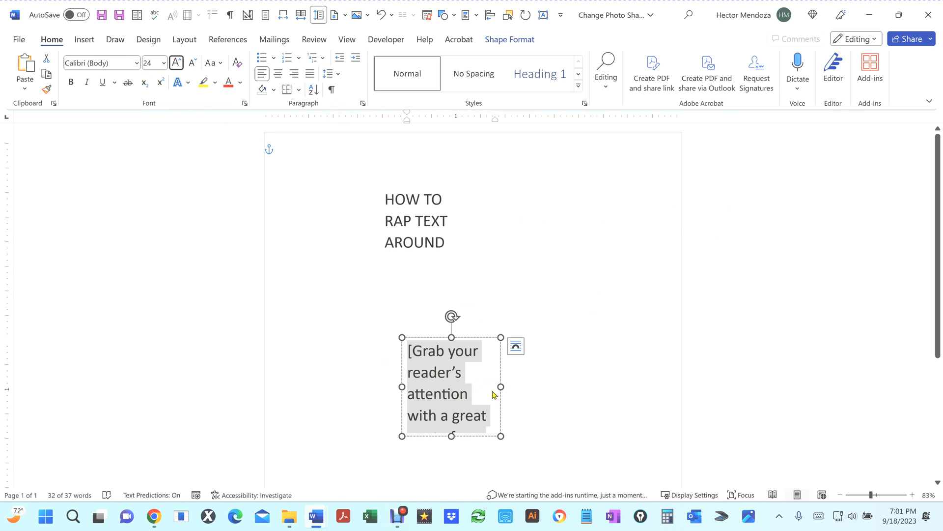
key("ctrl+shift+period")
Step: Replace the lower text box's text with A PICTURE BOX OR AN OBJECT BOX
type("A")
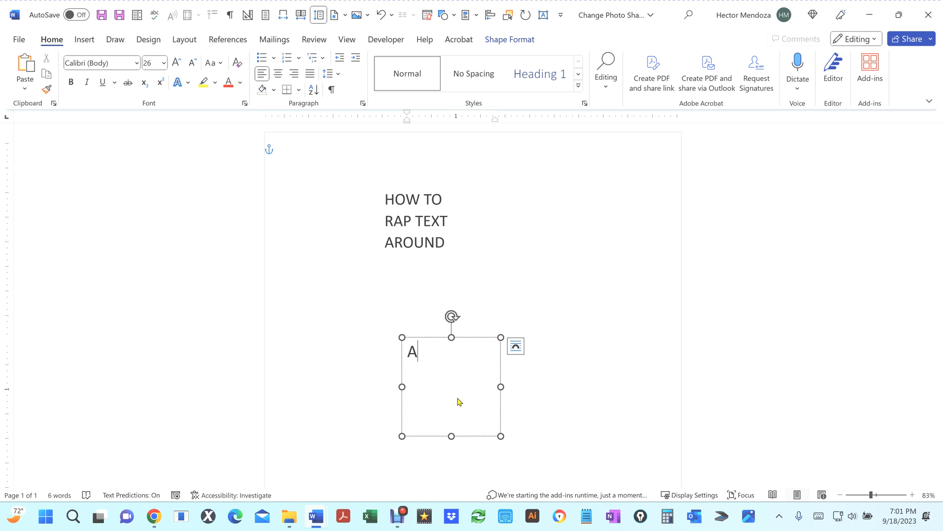
type(" PICTURE BOX OR A")
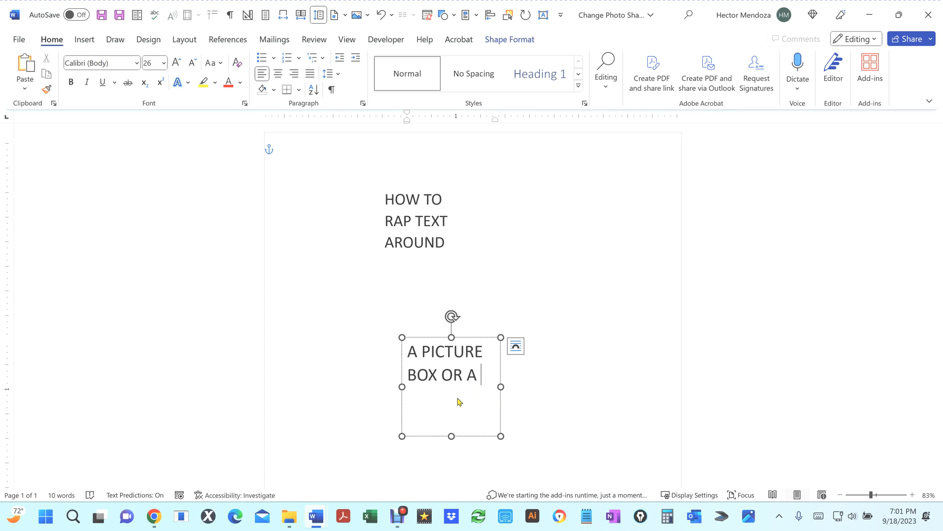
type("N")
type(" OBJEC")
type("T BOX")
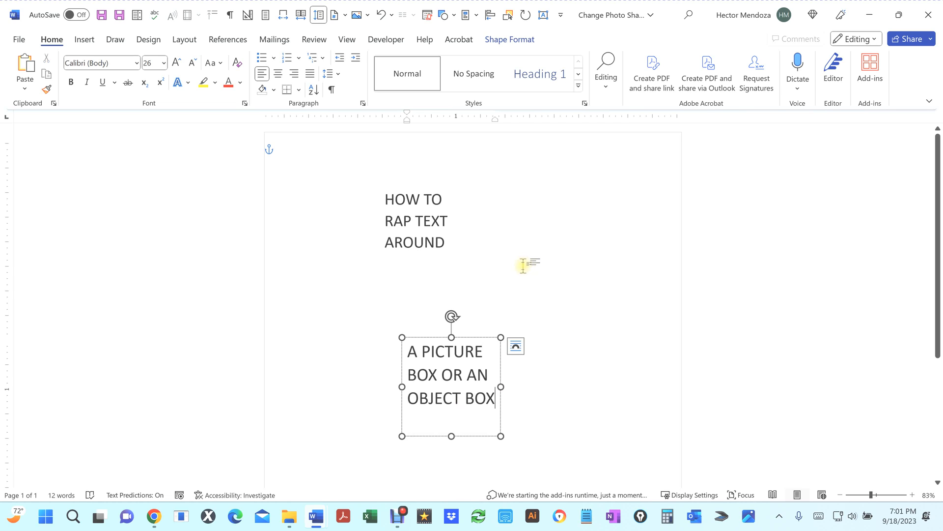
left_click(490, 292)
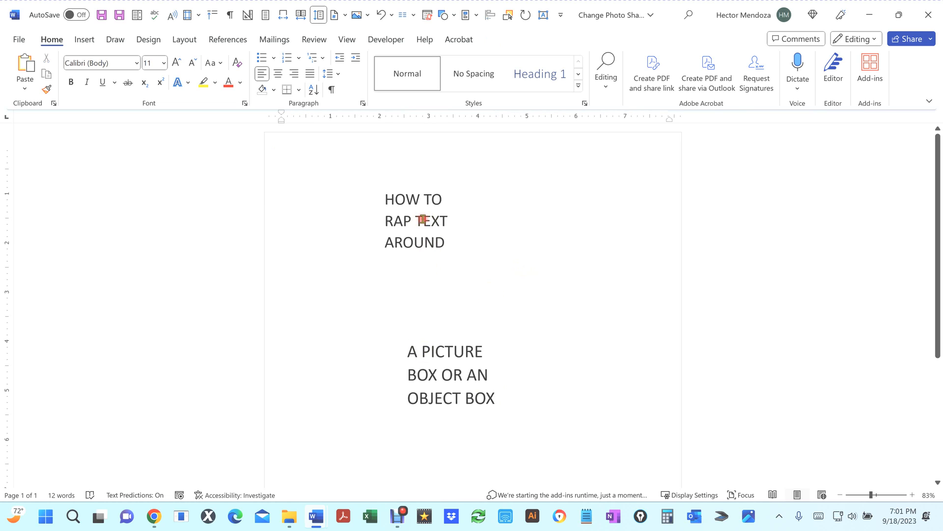
Step: Apply the Arch text transform effect to the upper text box
left_click(423, 219)
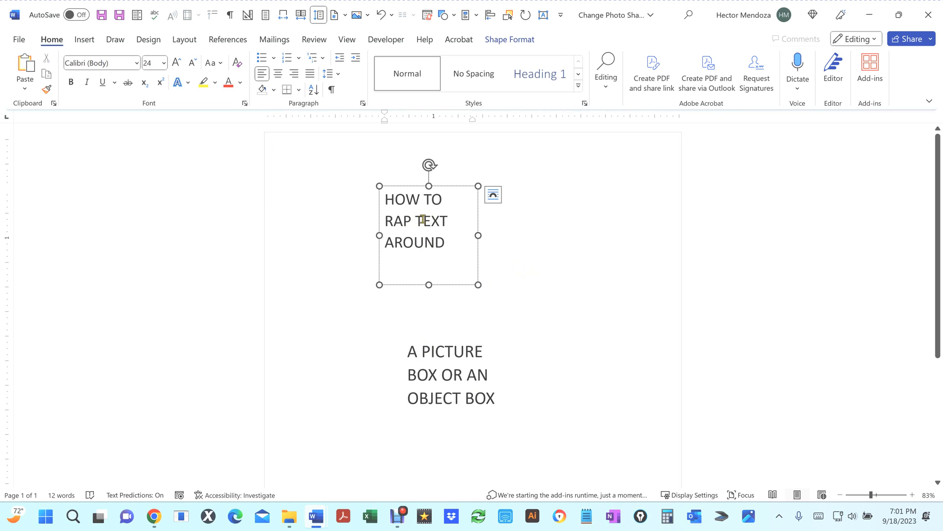
left_click(511, 41)
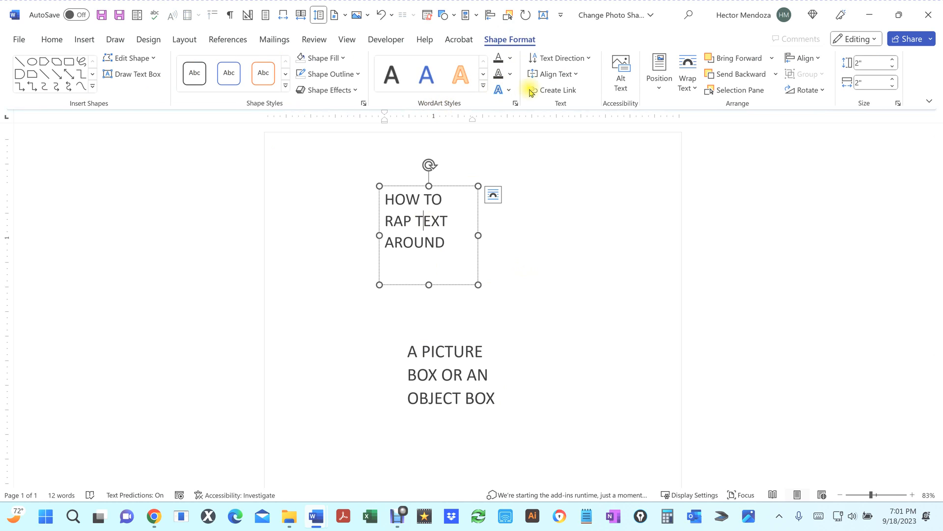
left_click(509, 91)
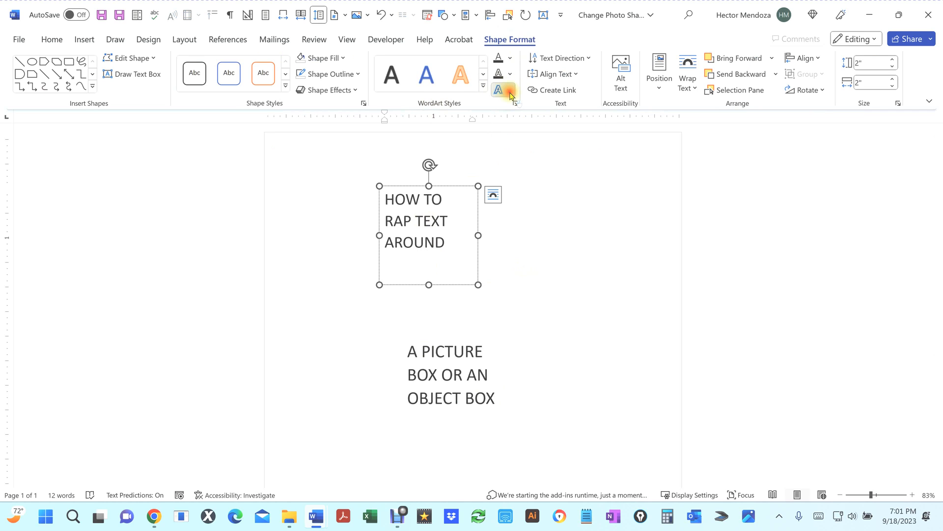
mouse_move(552, 249)
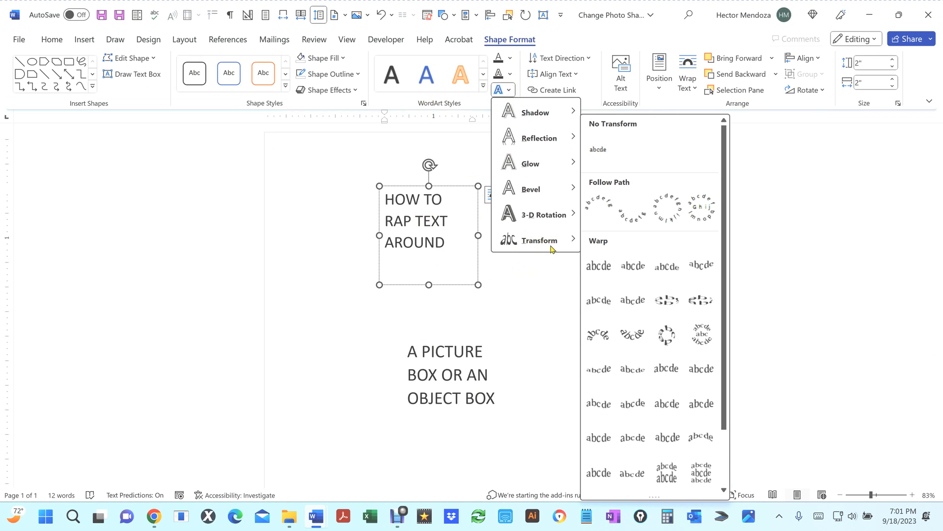
left_click(599, 202)
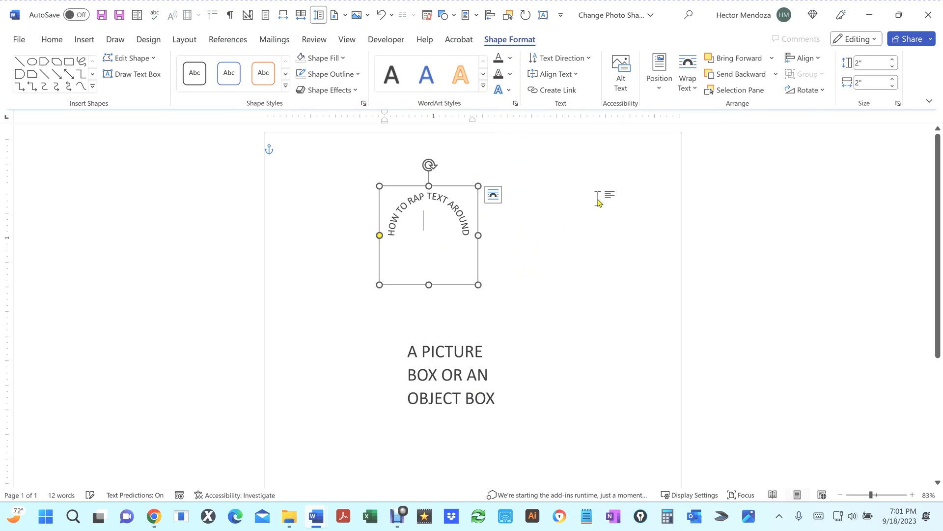
Step: Apply the Arch: Down text transform effect to the lower text box
left_click(459, 362)
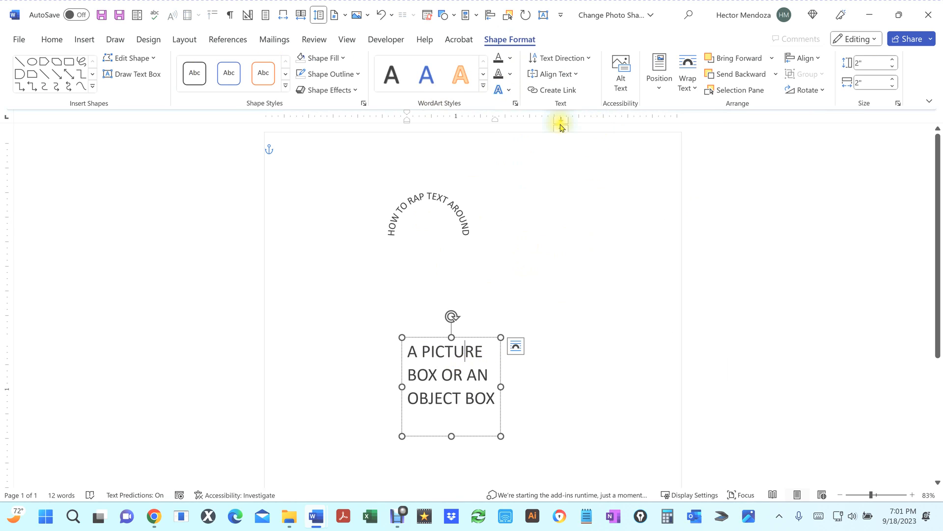
left_click(509, 92)
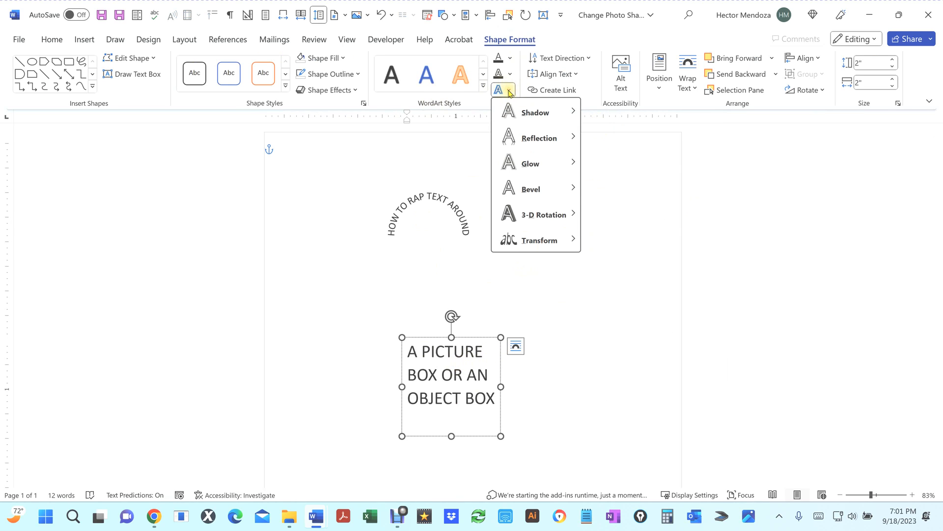
mouse_move(552, 241)
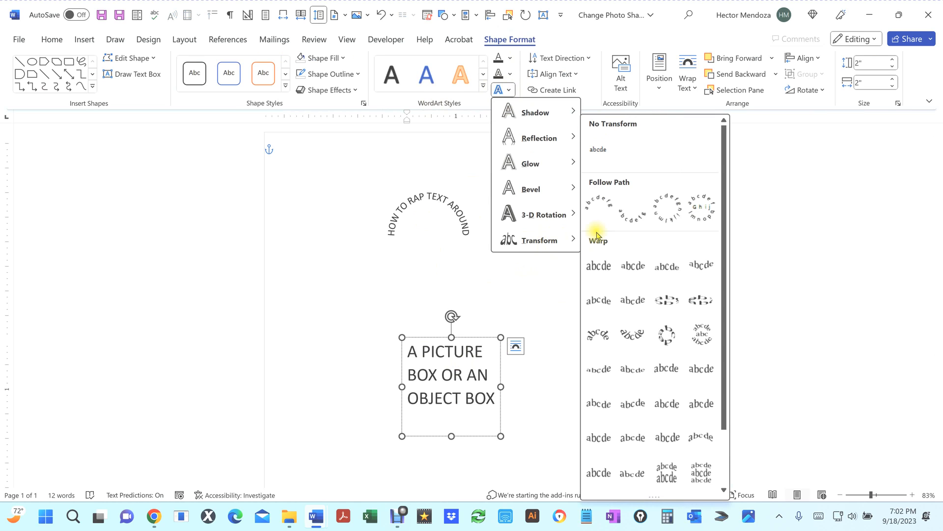
left_click(638, 221)
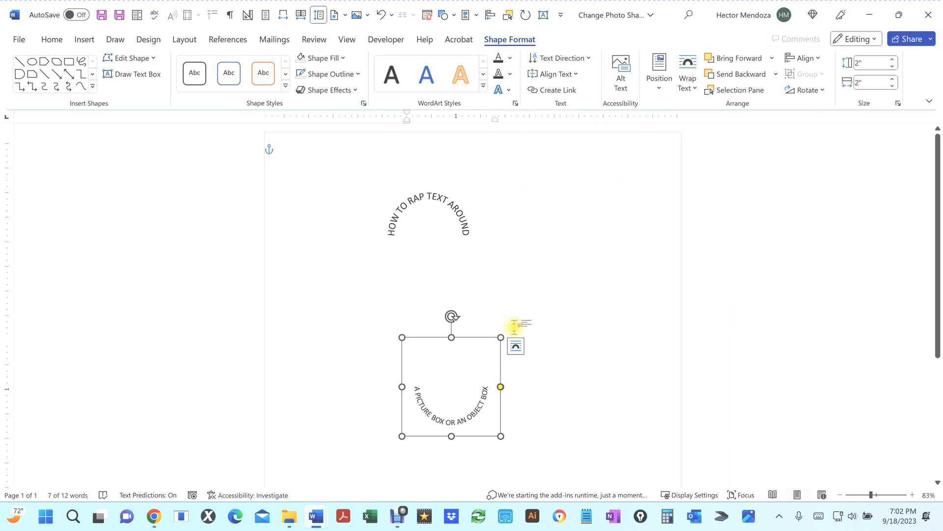
left_click(537, 314)
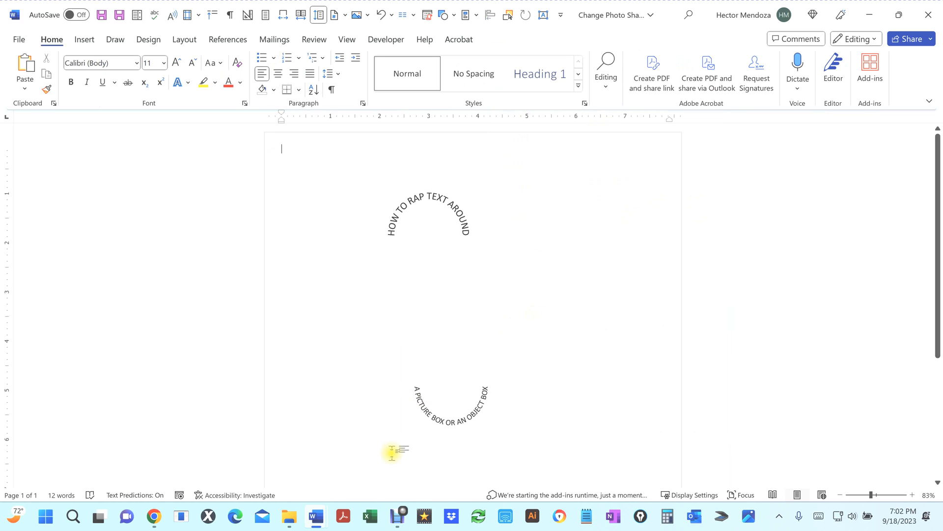
Step: Move the lower text box up so it sits directly beneath the upper one
left_click(461, 422)
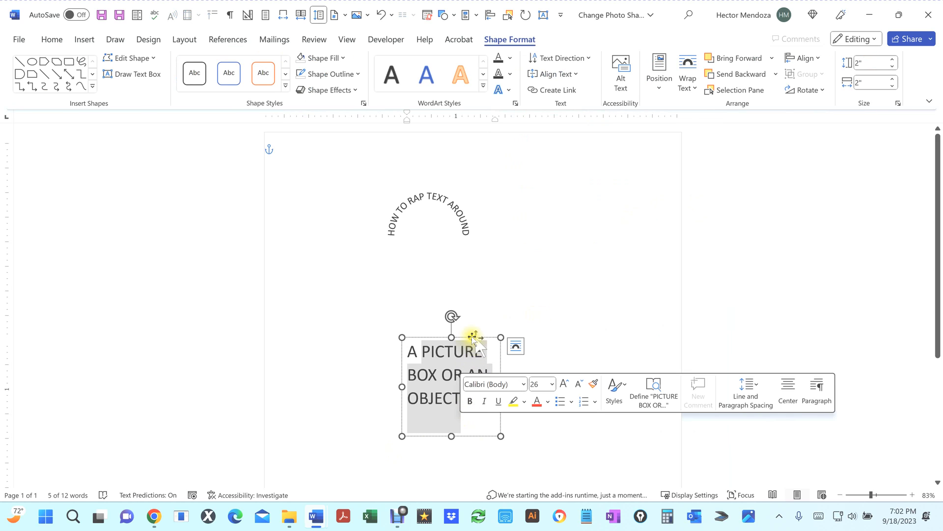
left_click_drag(467, 339, 448, 284)
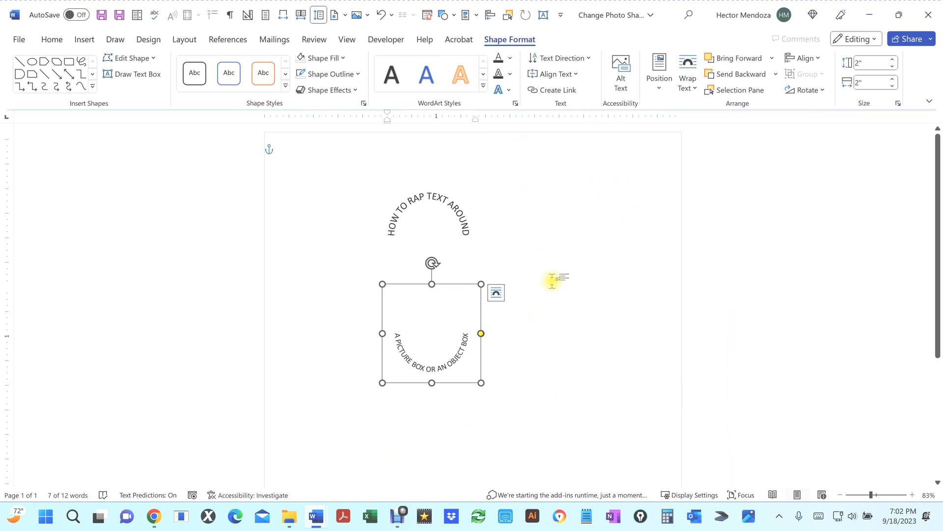
left_click(552, 280)
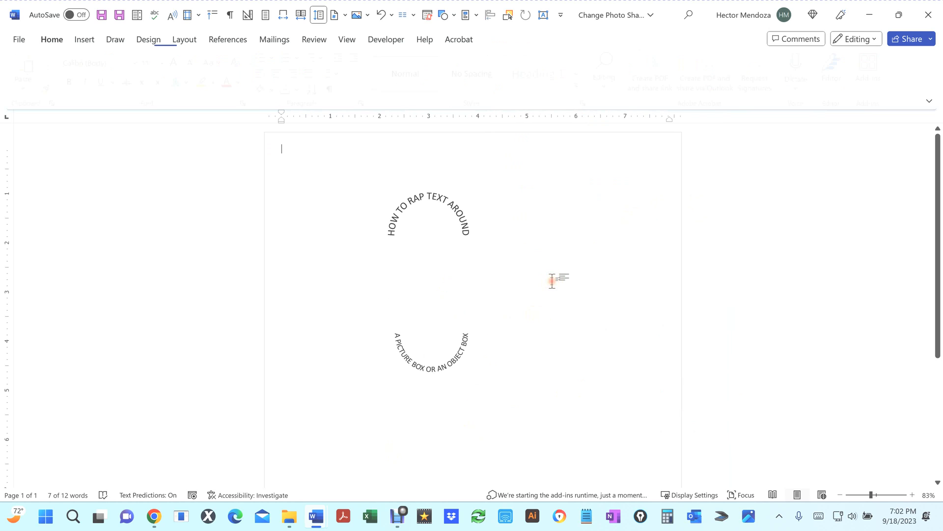
Step: Select both text boxes and align them to each other's centre and middle to form a circle
left_click(424, 371)
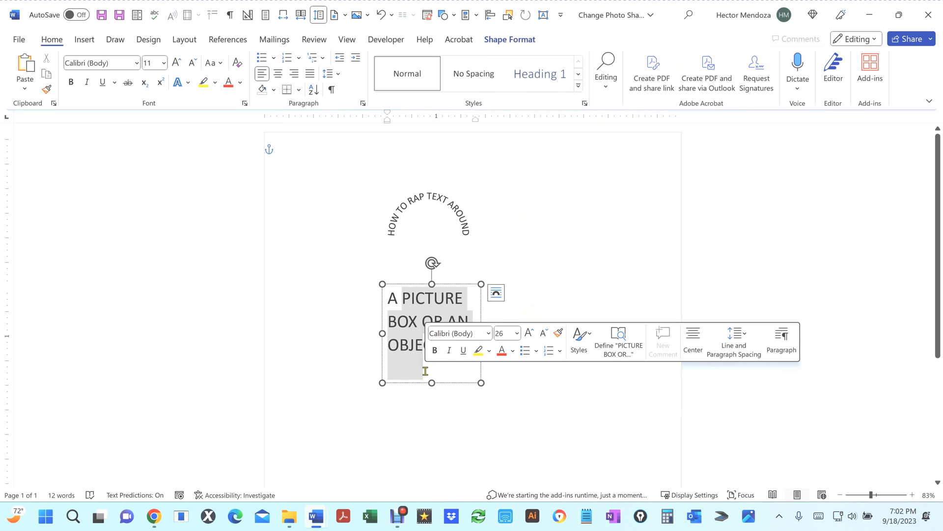
left_click(431, 210, "shift")
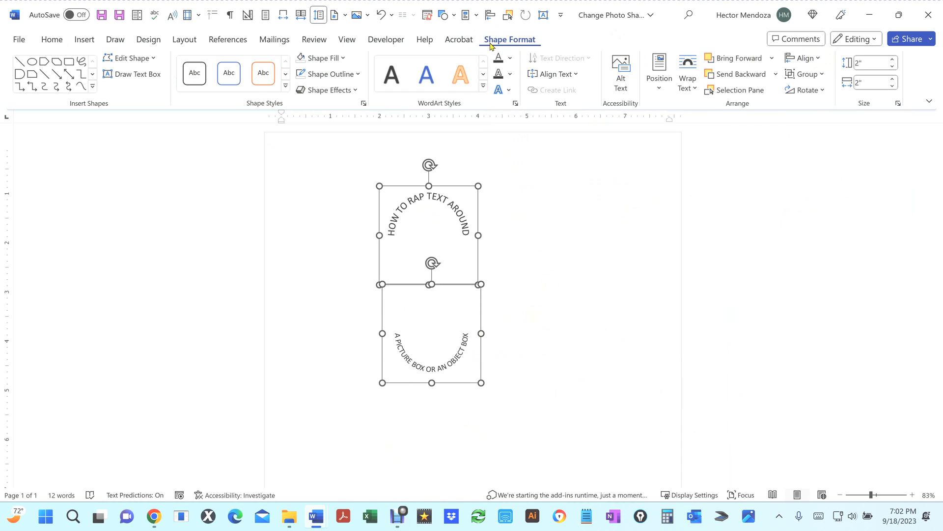
left_click(816, 58)
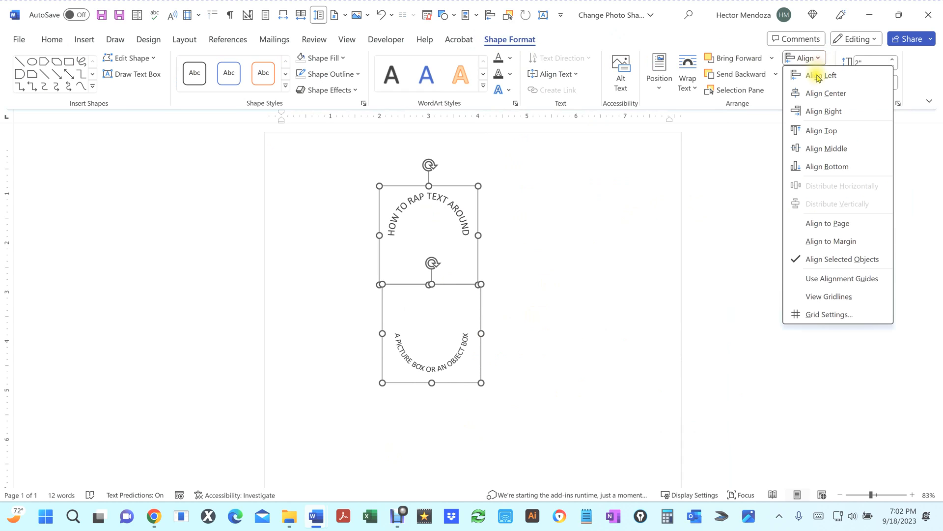
left_click(823, 93)
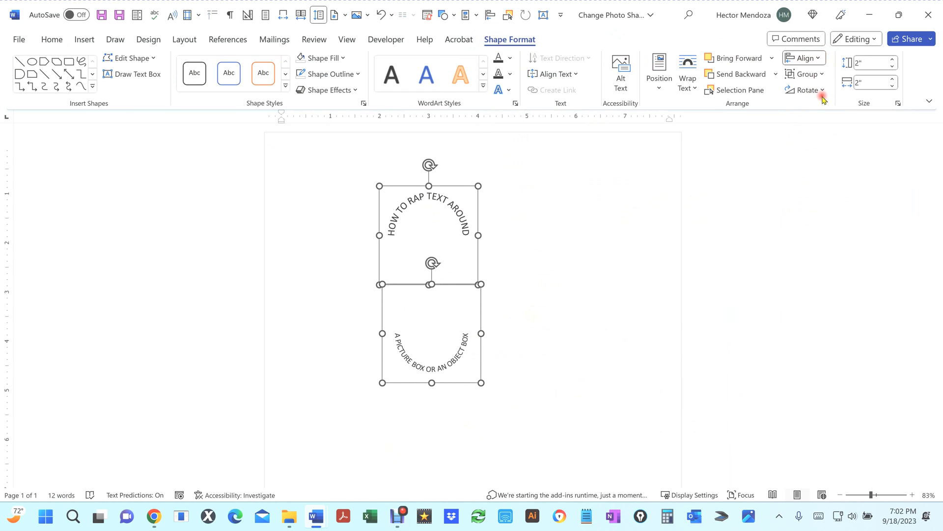
left_click(817, 59)
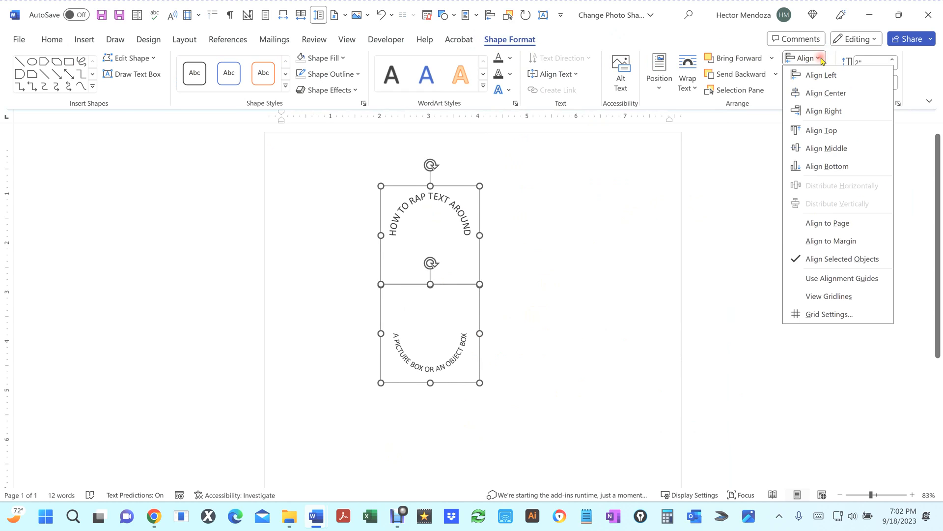
left_click(824, 153)
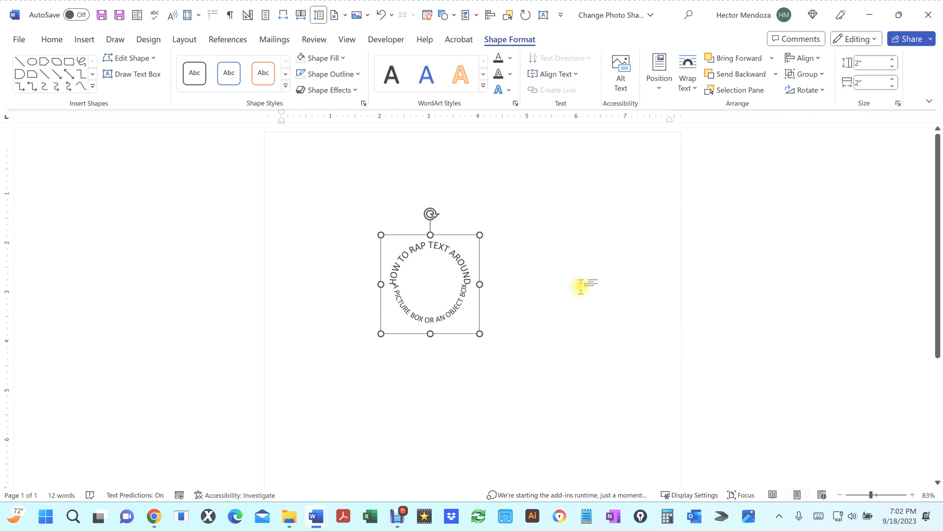
left_click(537, 290)
scroll(501, 310, "up", 1)
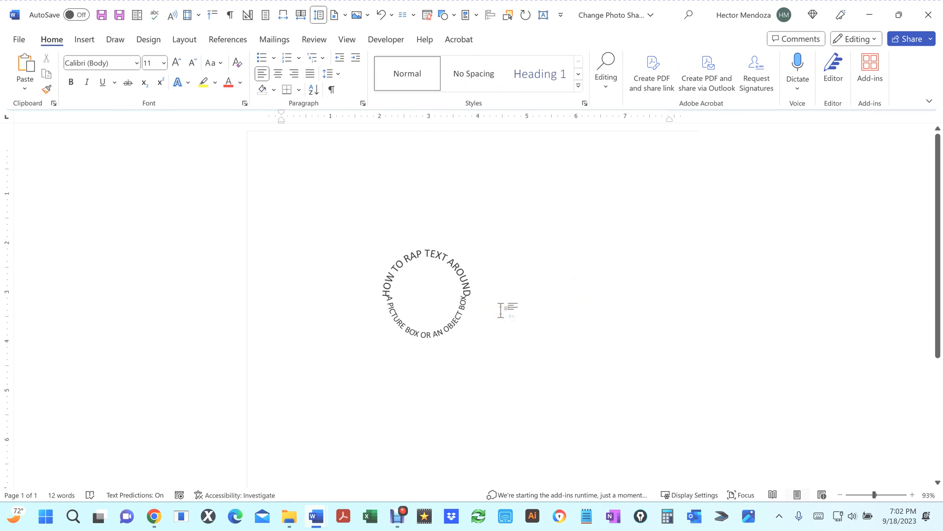
scroll(500, 310, "up", 2)
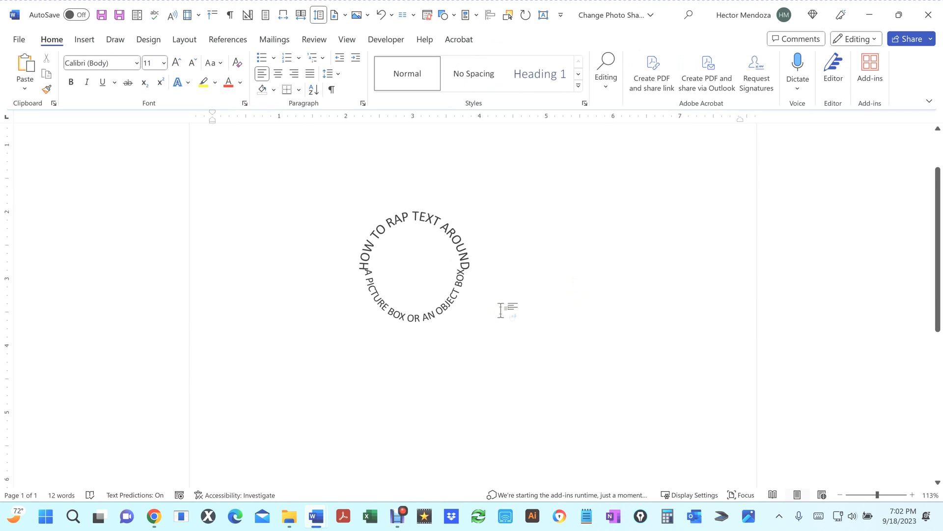
scroll(501, 309, "down", 1)
scroll(500, 310, "up", 1)
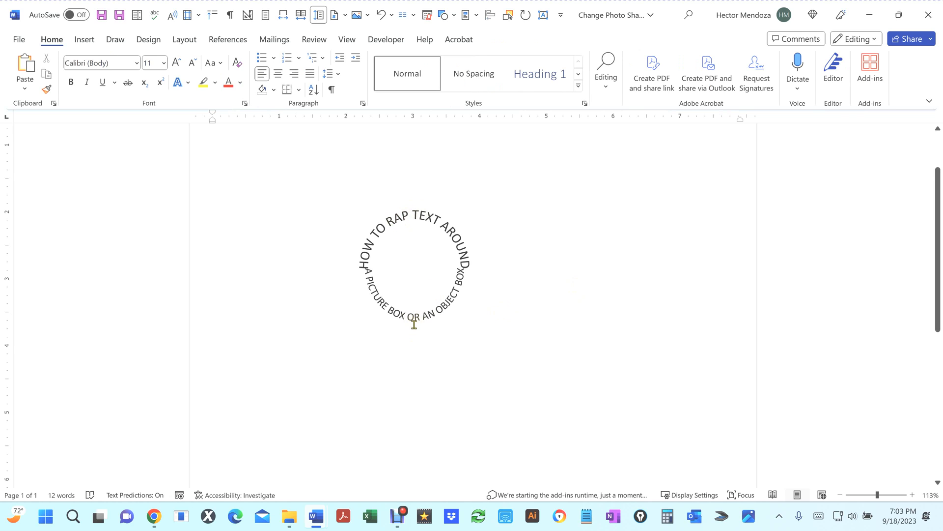
left_click(412, 224)
triple_click(412, 224)
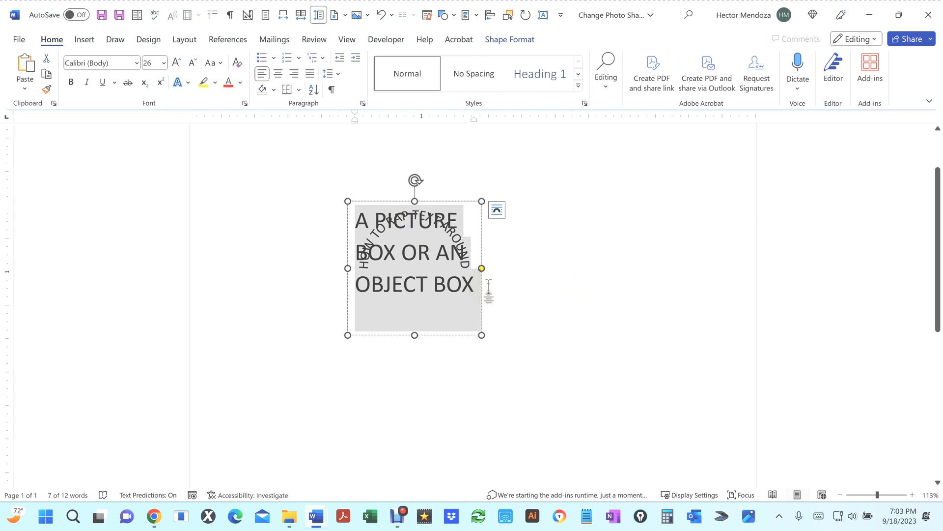
left_click(156, 63)
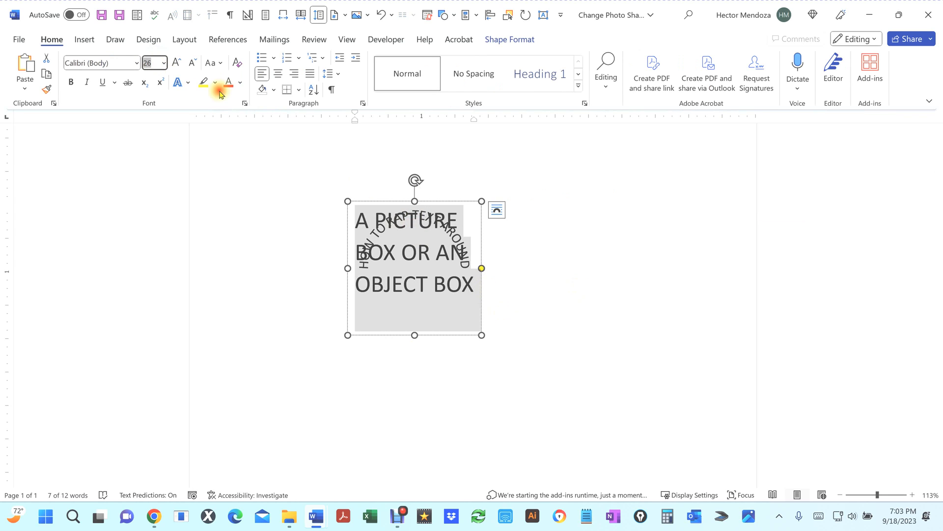
type("24")
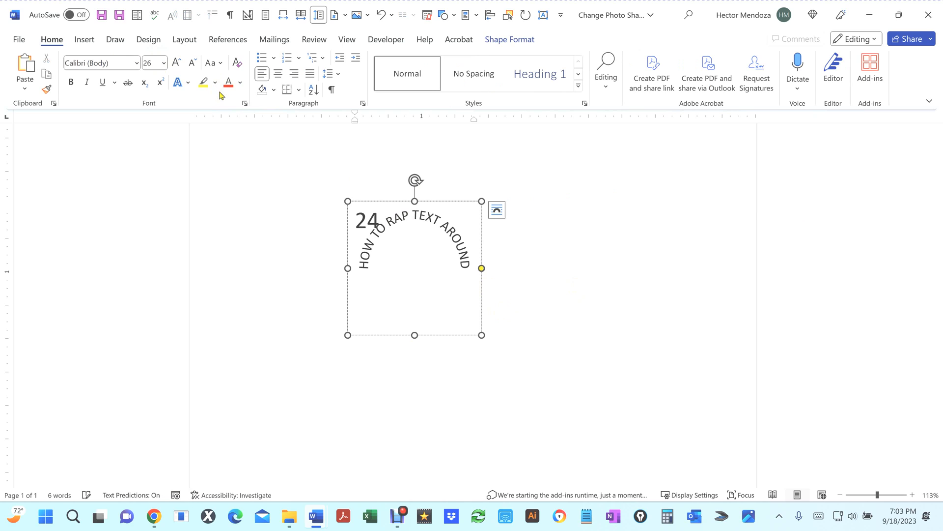
key("ctrl+z")
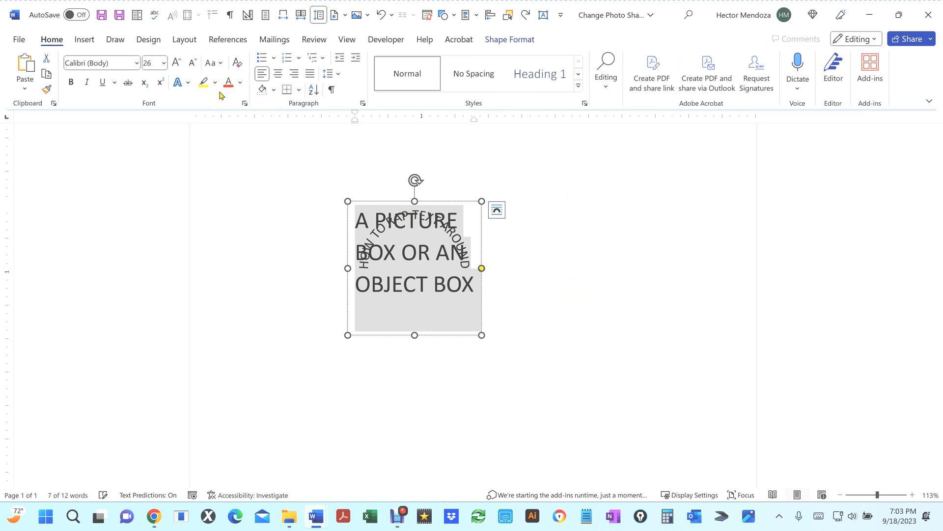
Step: Set the lower text box's font size to 24
left_click(152, 63)
type("24")
key("Return")
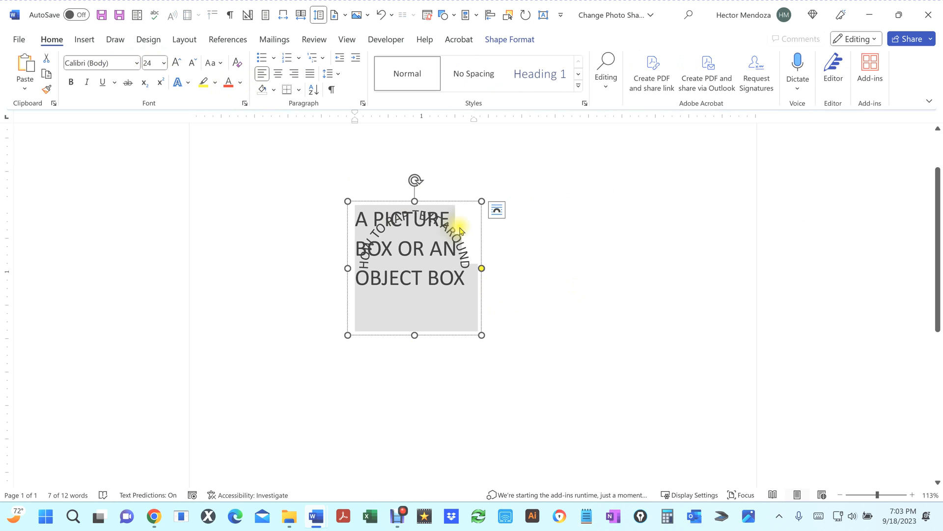
left_click(606, 253)
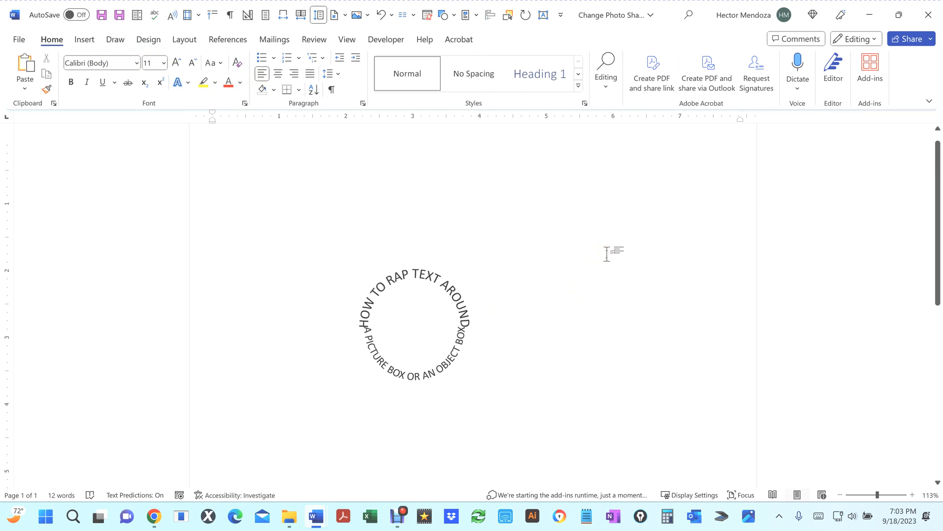
left_click(415, 375)
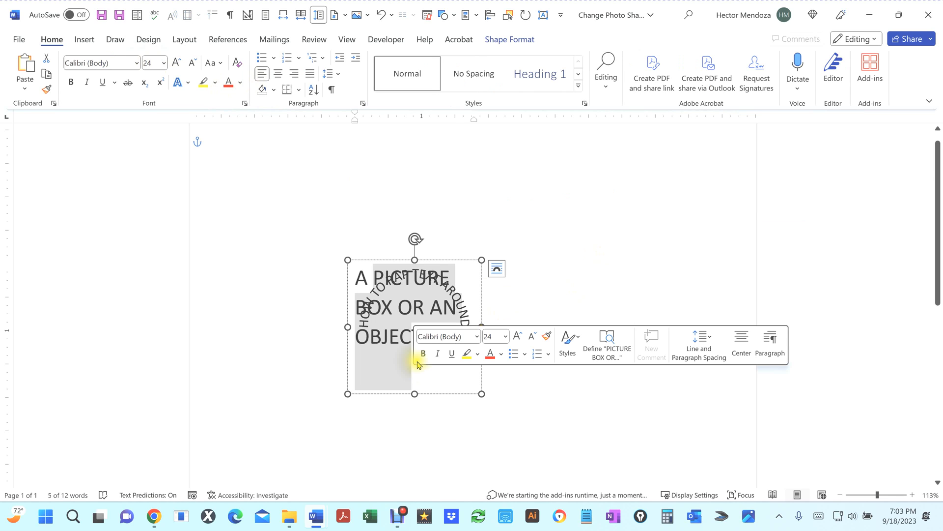
left_click(442, 223)
left_click(412, 359)
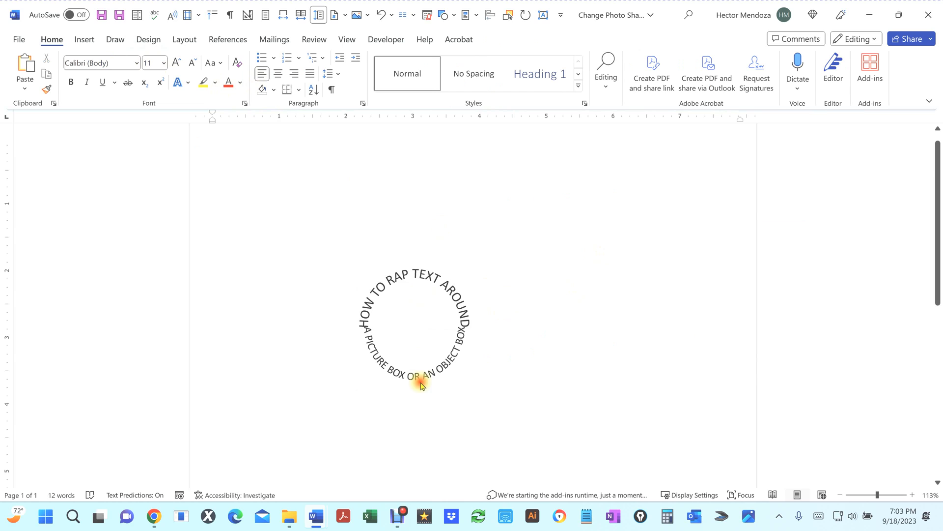
left_click(418, 380)
left_click(562, 264)
Step: Open the Selection Pane by searching for the selection feature
left_click(690, 16)
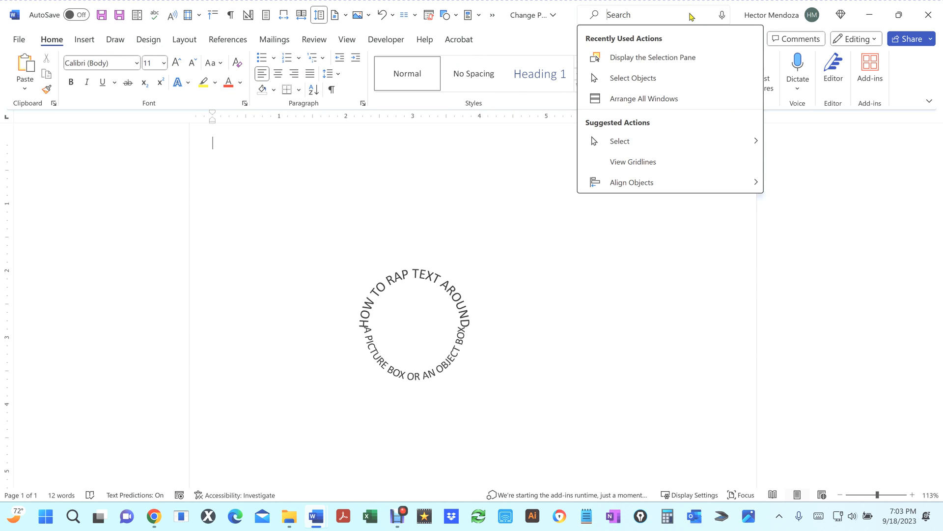
type("SELE")
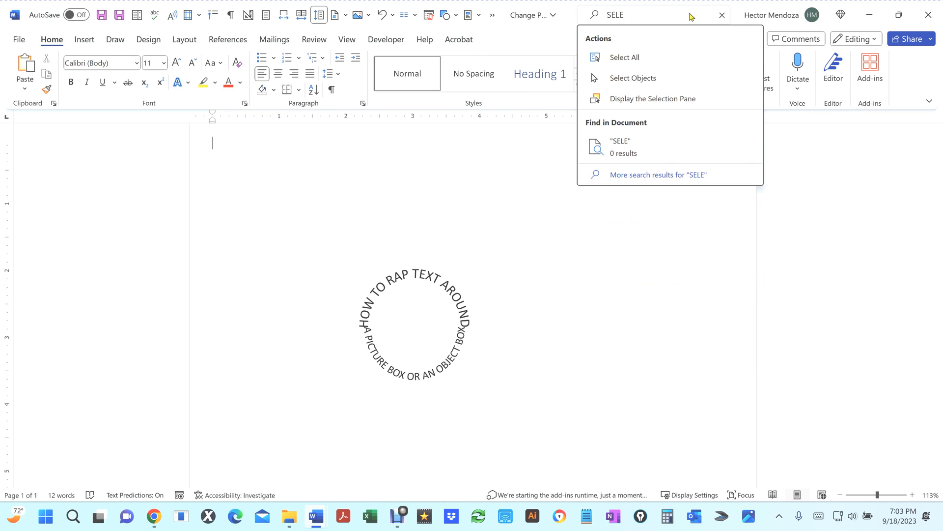
type("CTION")
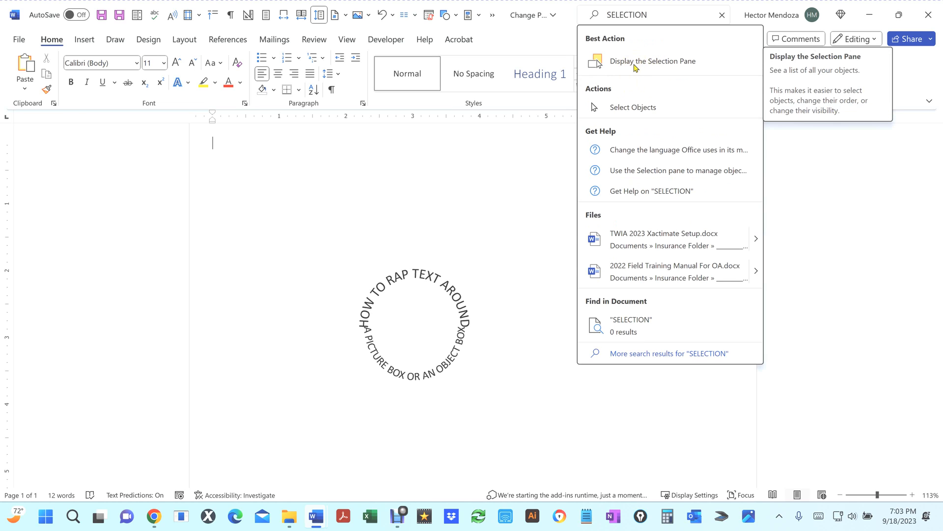
left_click(635, 66)
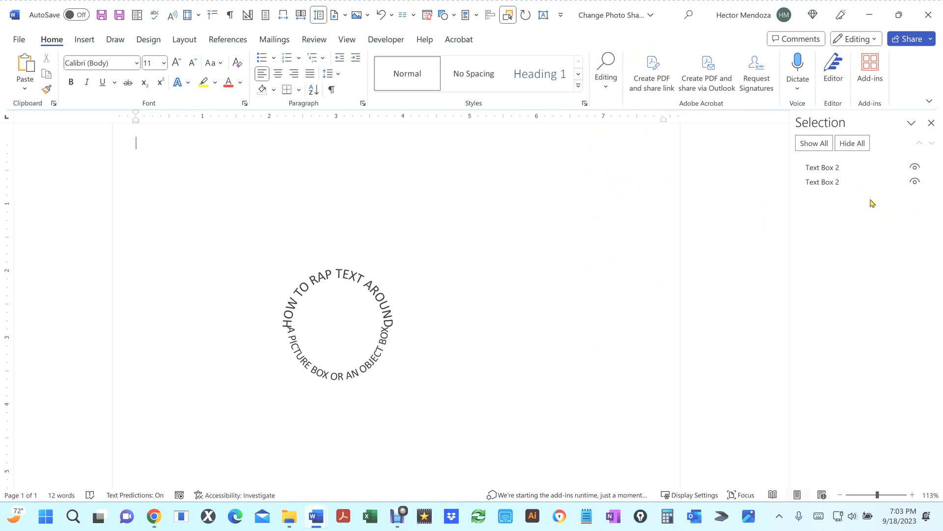
Step: Toggle each text box's visibility to identify which entry is the upper and which the lower box
left_click(915, 169)
left_click(915, 168)
left_click(915, 168)
left_click(915, 169)
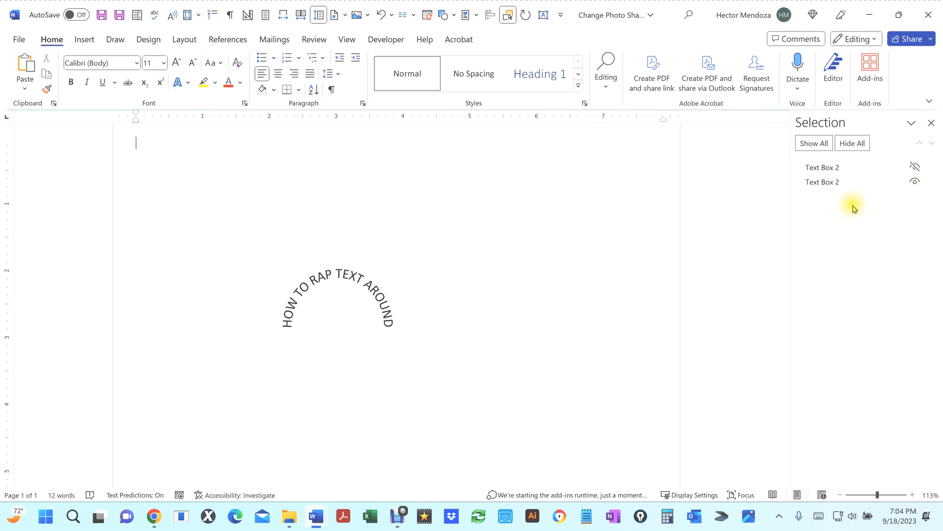
left_click(915, 167)
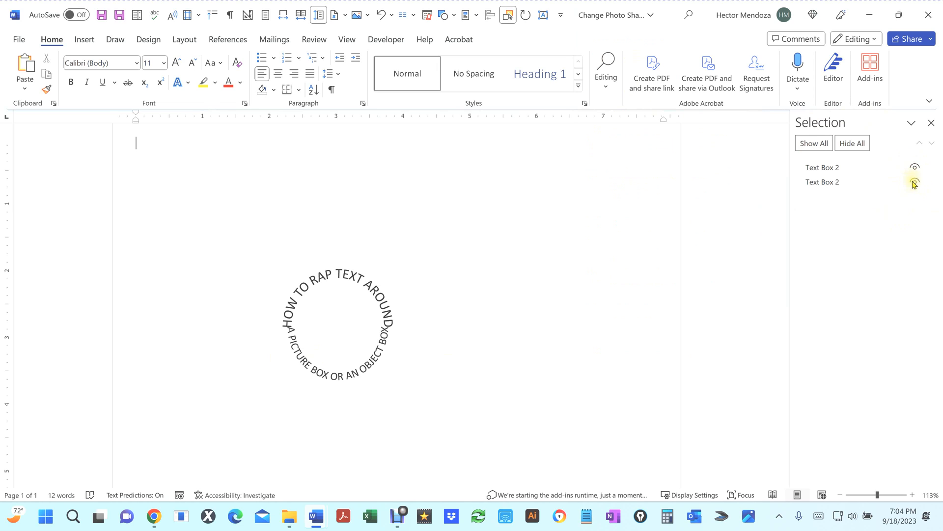
left_click(914, 182)
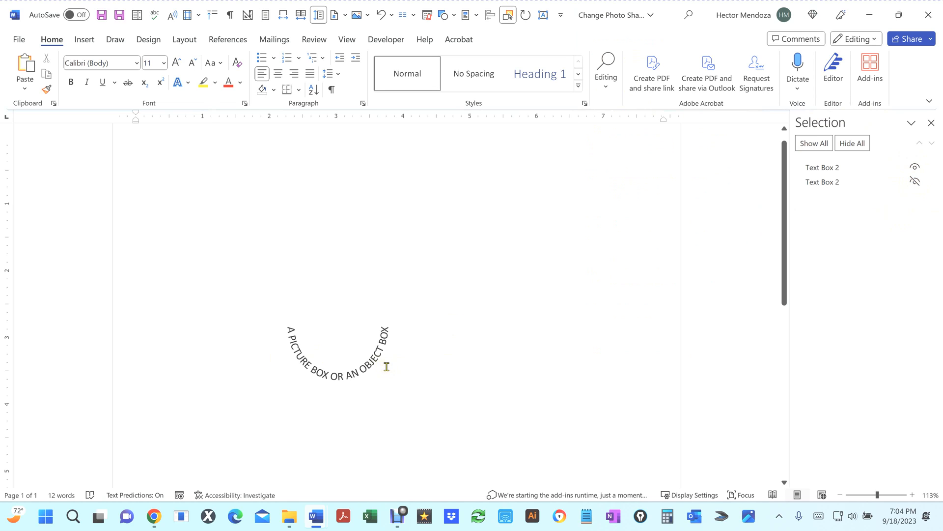
Step: Select the lower text box and move its entry to the top of the selection list
left_click(337, 350)
left_click(340, 349)
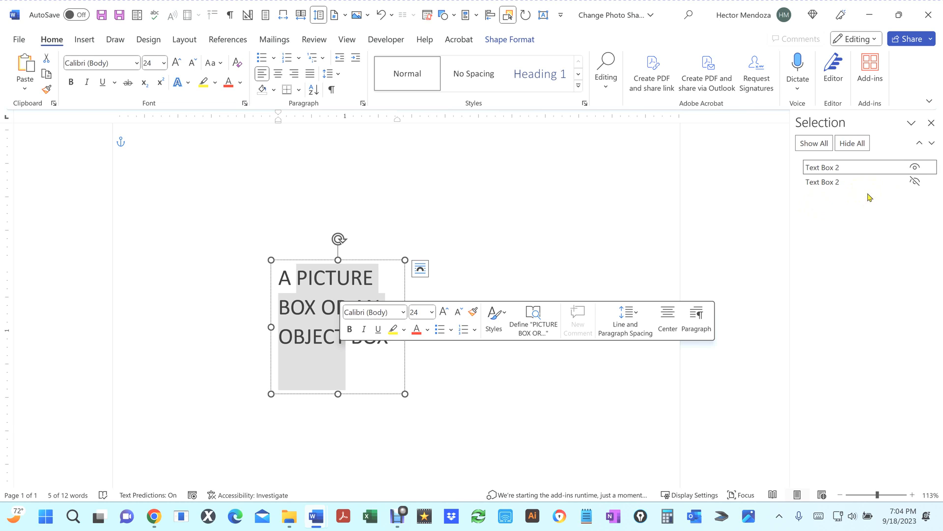
left_click(827, 183)
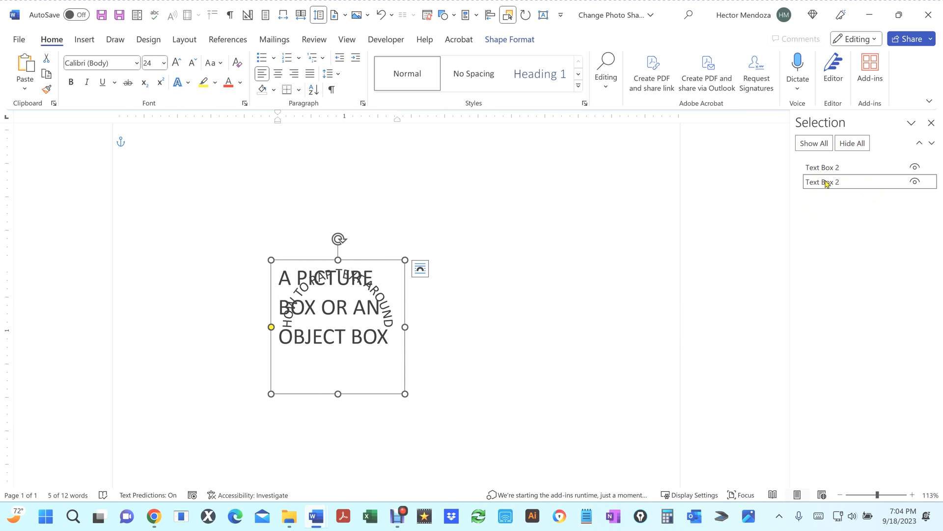
left_click_drag(827, 182, 827, 166)
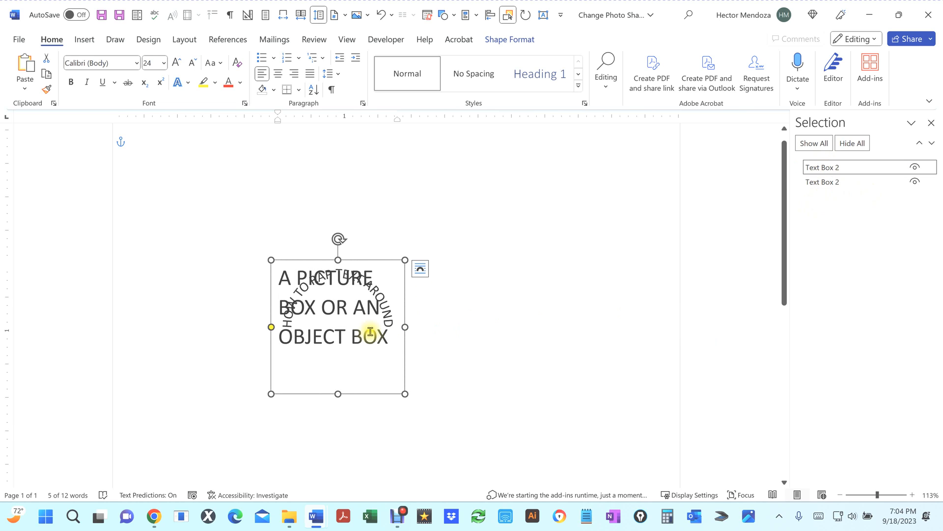
left_click(356, 322)
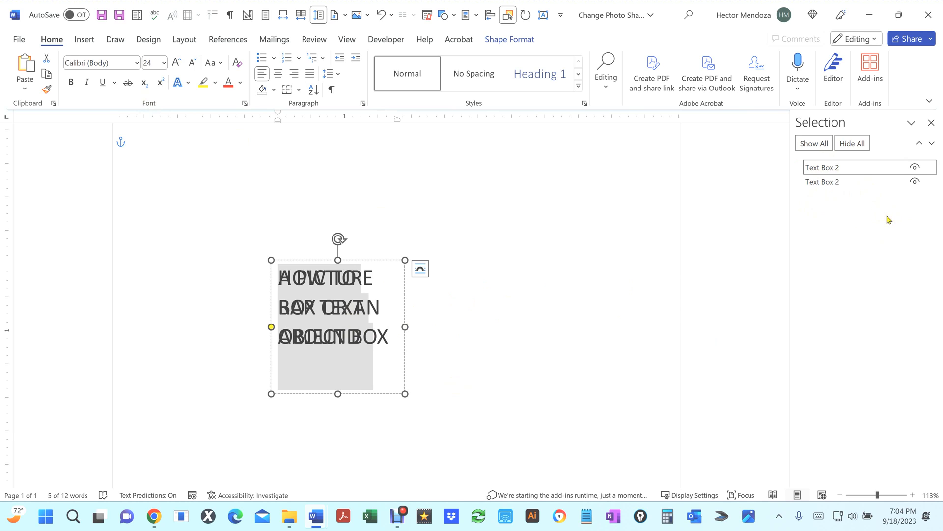
left_click(486, 328)
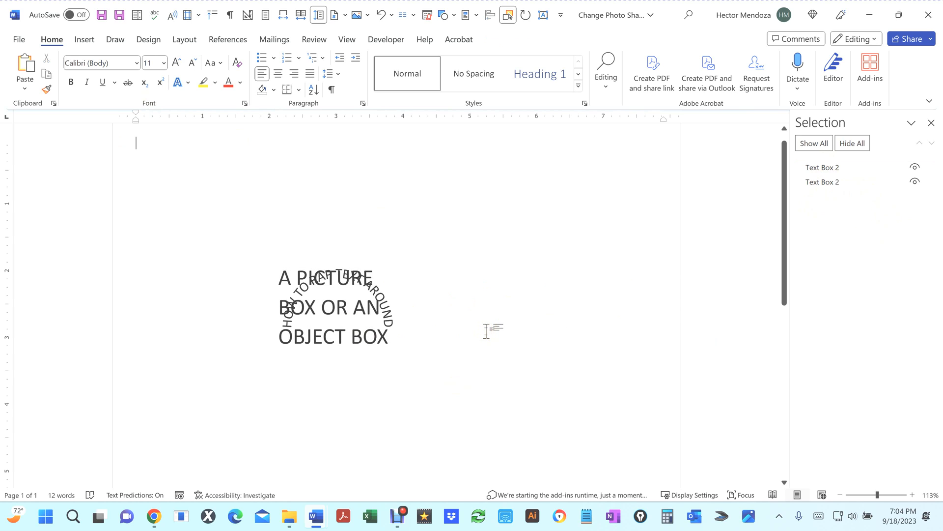
left_click_drag(339, 320, 327, 310)
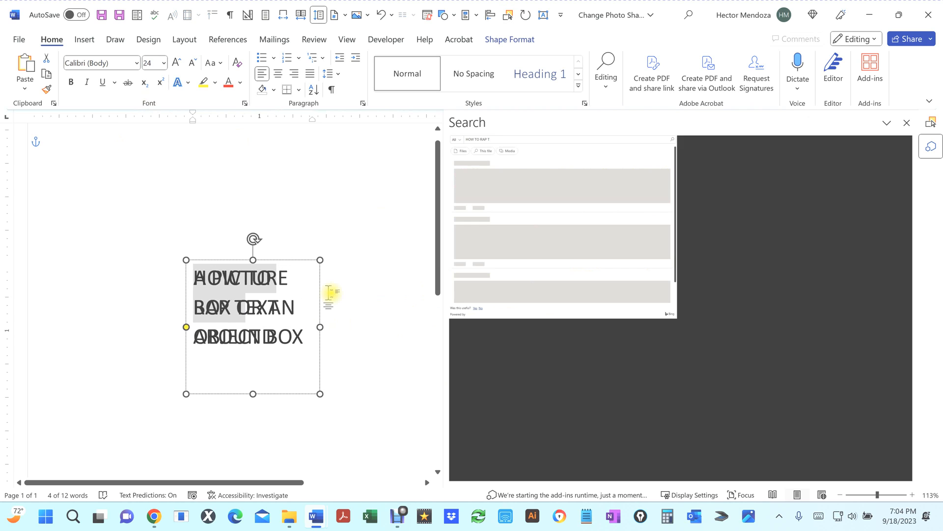
left_click(331, 295)
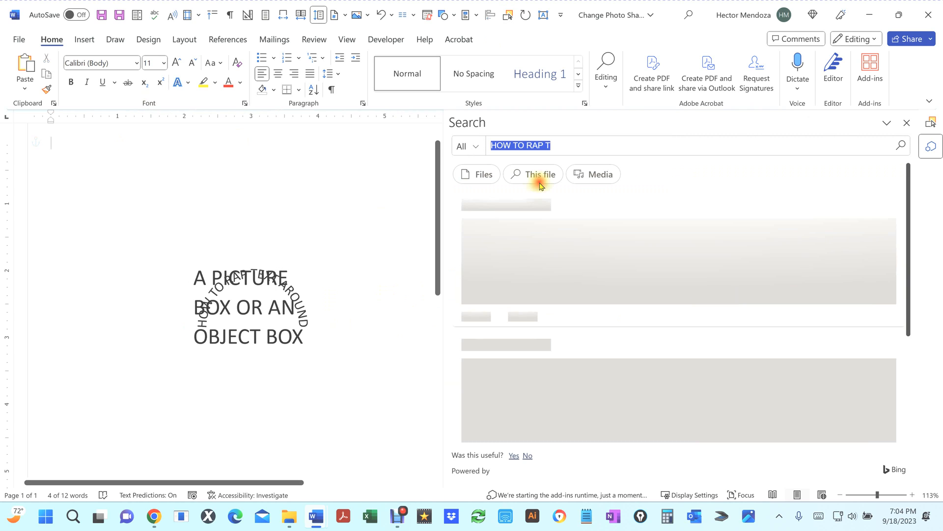
left_click(907, 122)
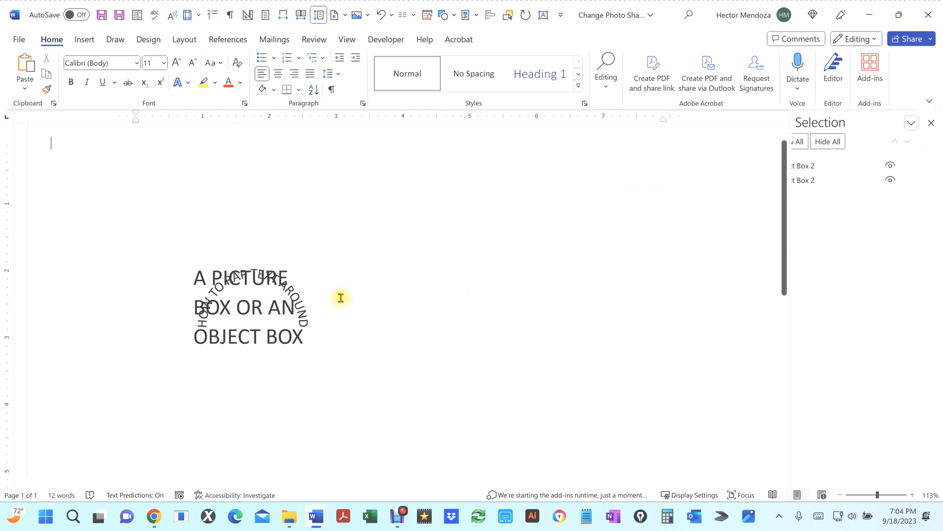
left_click(435, 295)
double_click(435, 295)
left_click(543, 344)
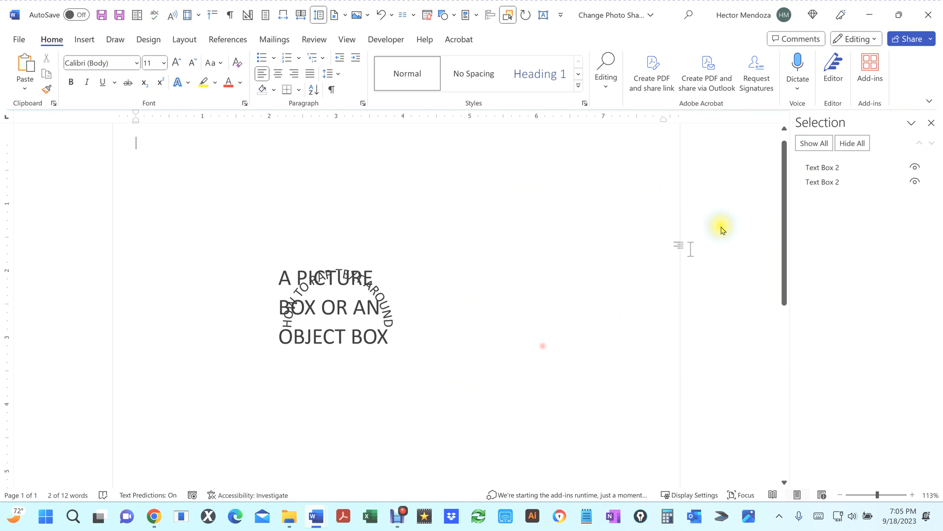
Step: Select all the text in the upper text box and set its font size to 18
left_click(853, 183)
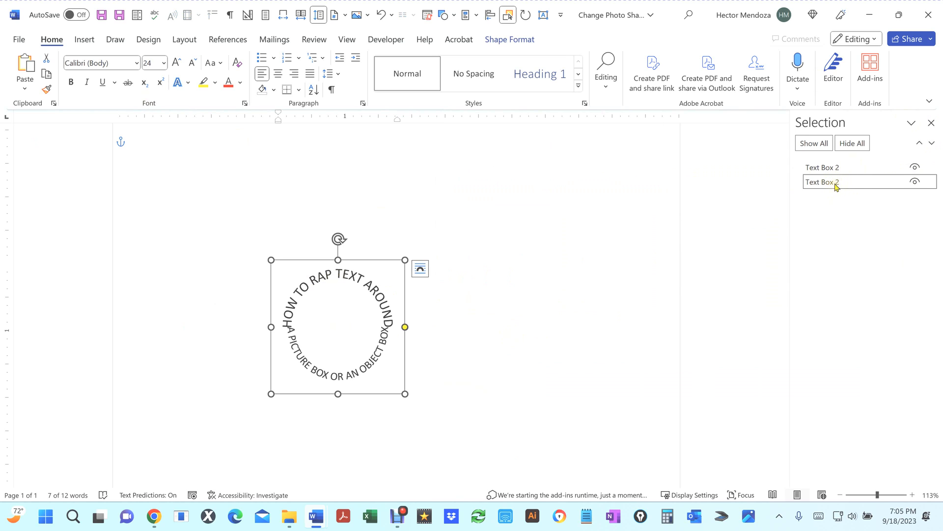
left_click(352, 278)
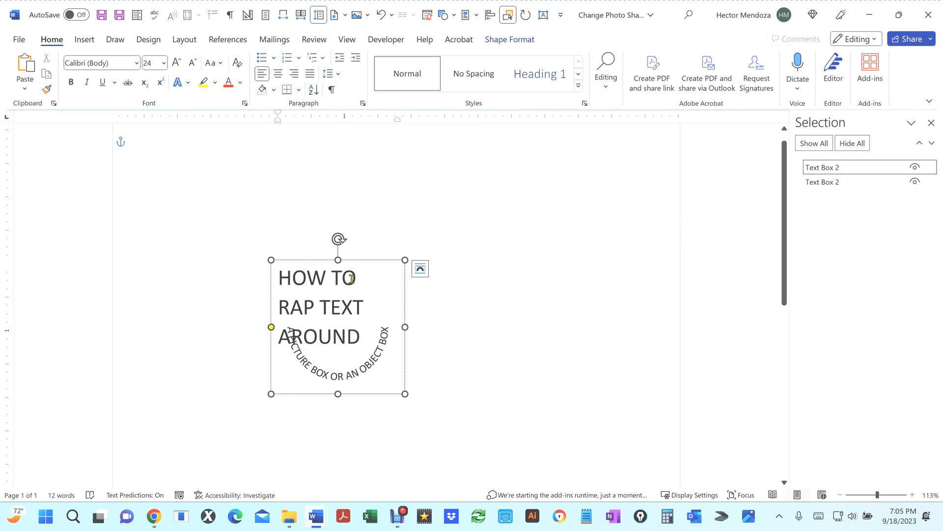
key("ctrl+a")
left_click(156, 67)
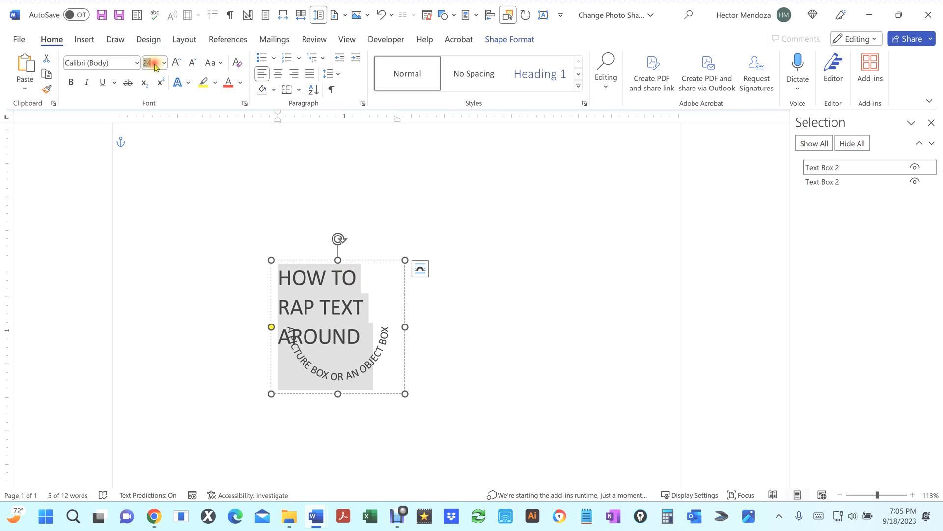
type("18")
key("Return")
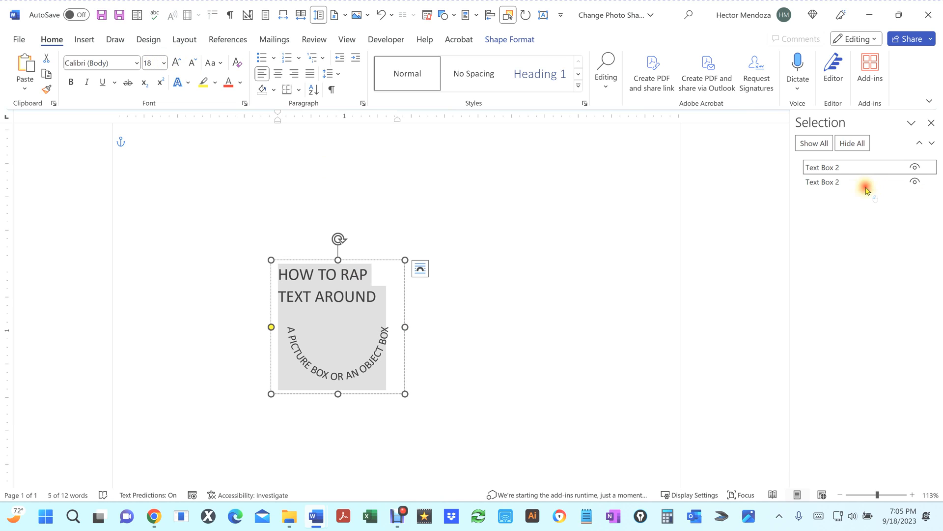
Step: Bring the lower text box to the top of the list and set all its text to font size 18
left_click_drag(860, 181, 858, 167)
left_click(333, 322)
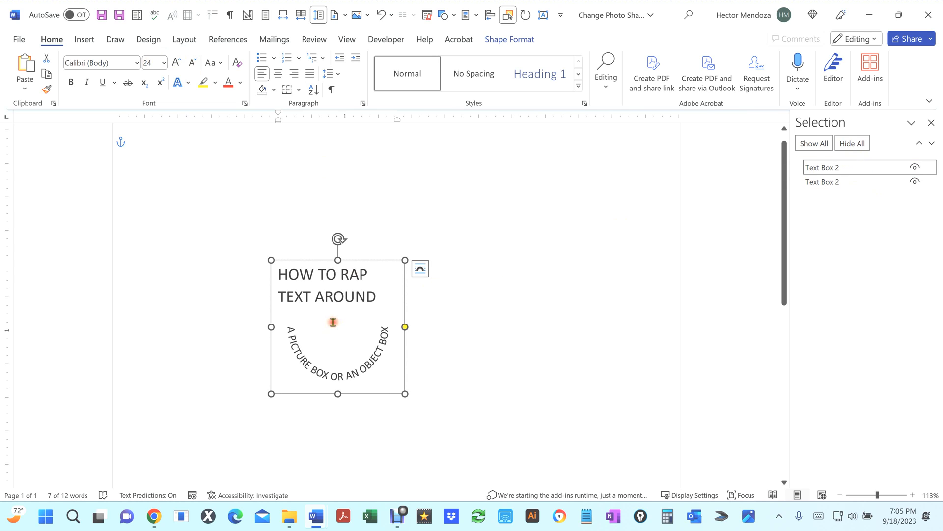
key("ctrl+a")
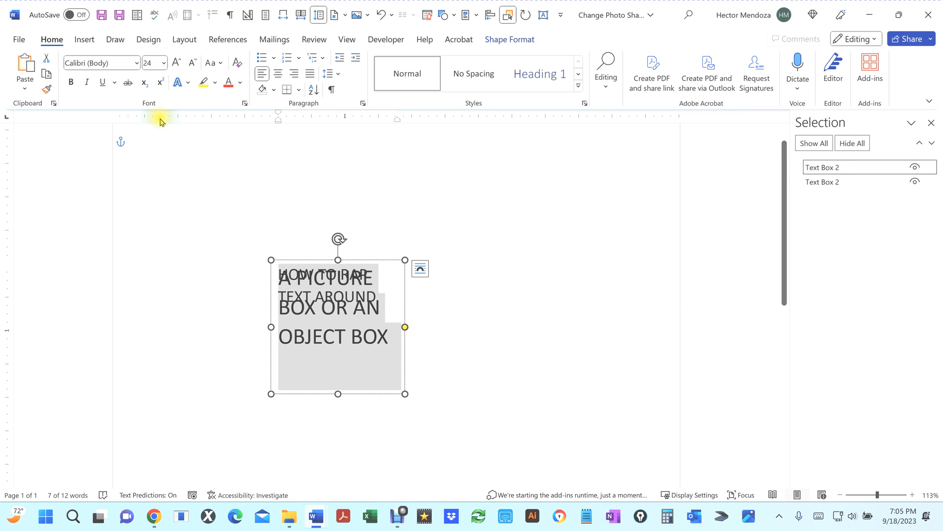
left_click(153, 63)
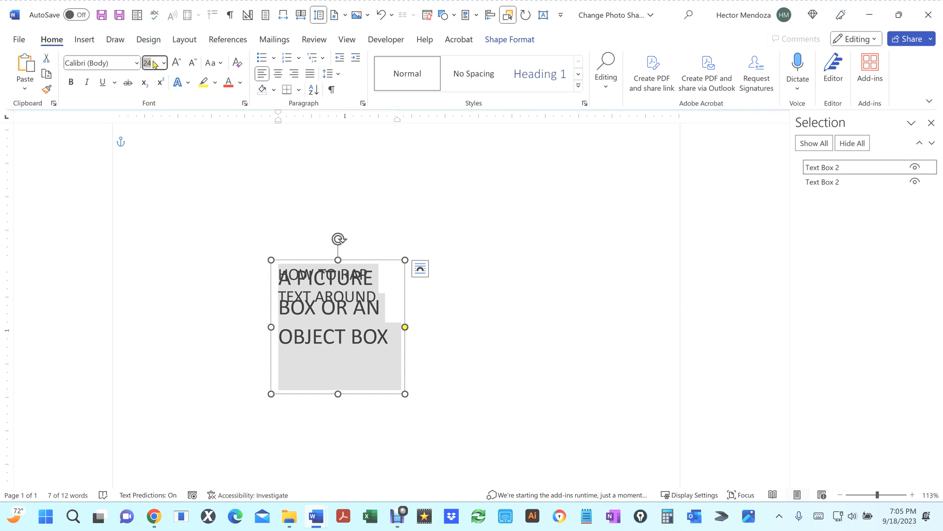
type("18")
key("Return")
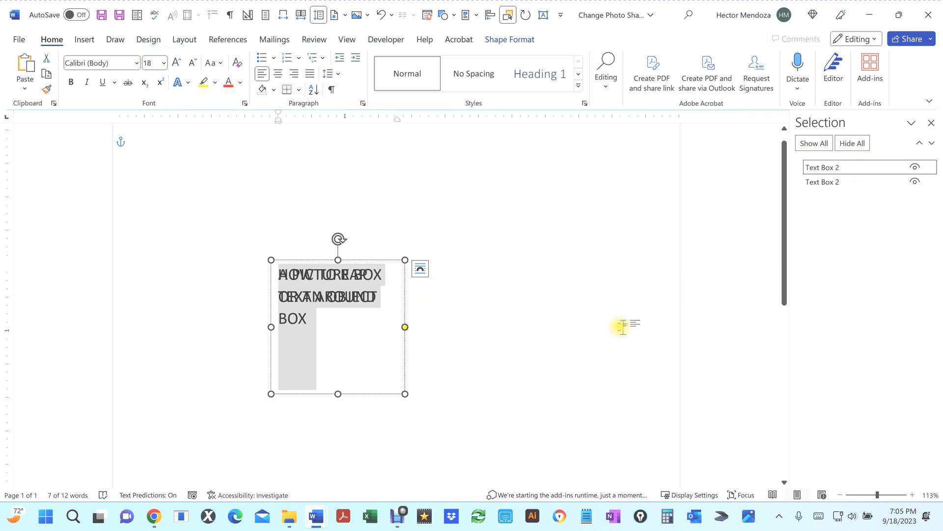
Step: Hide and then show all objects to preview the circular text
left_click(829, 169)
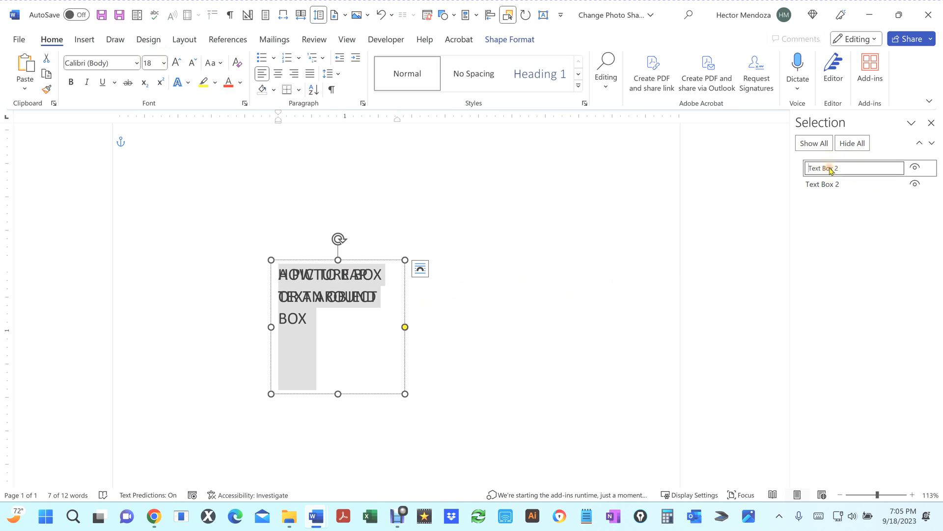
left_click(822, 145)
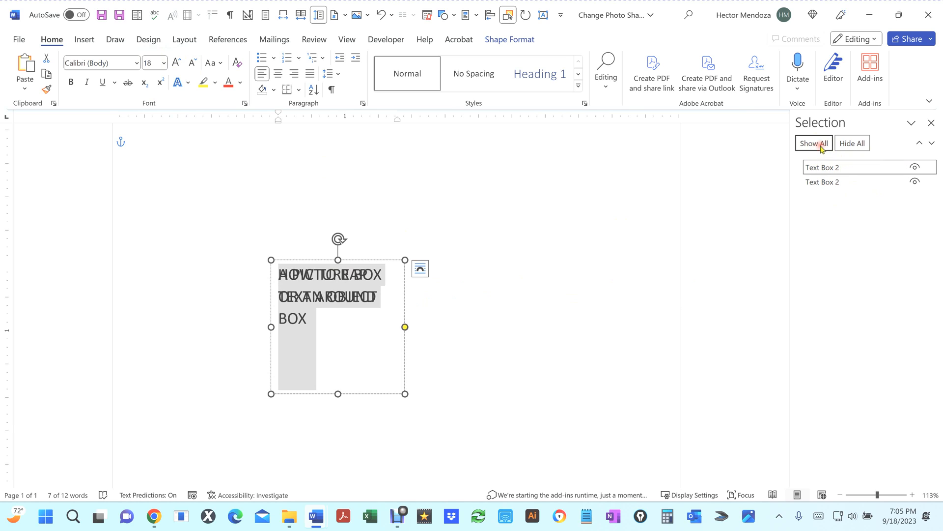
left_click(851, 144)
left_click(815, 143)
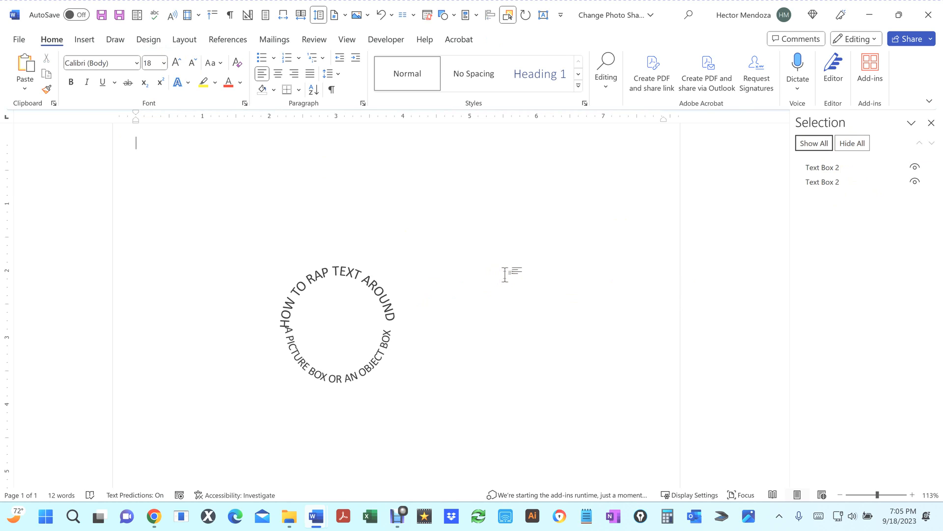
Step: Select the lower text box's text and reduce its font size to 16
left_click(824, 168)
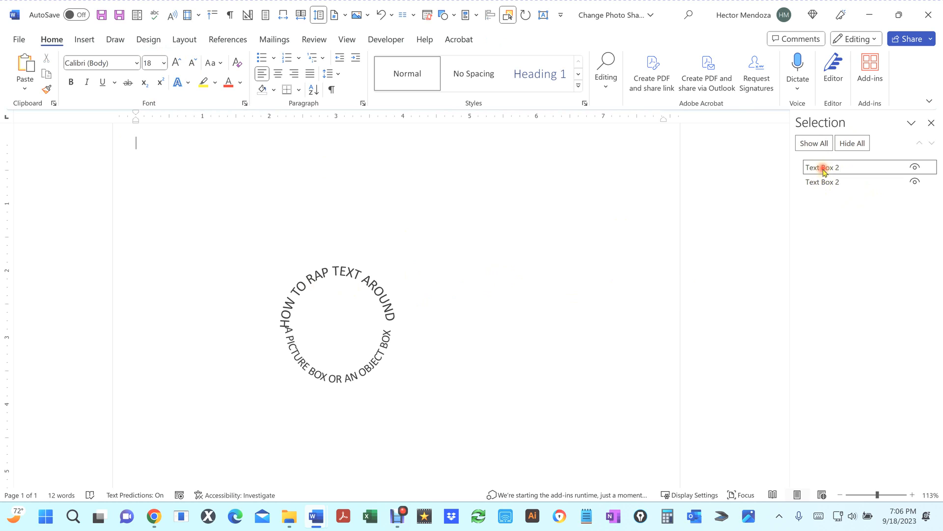
triple_click(338, 303)
left_click(152, 63)
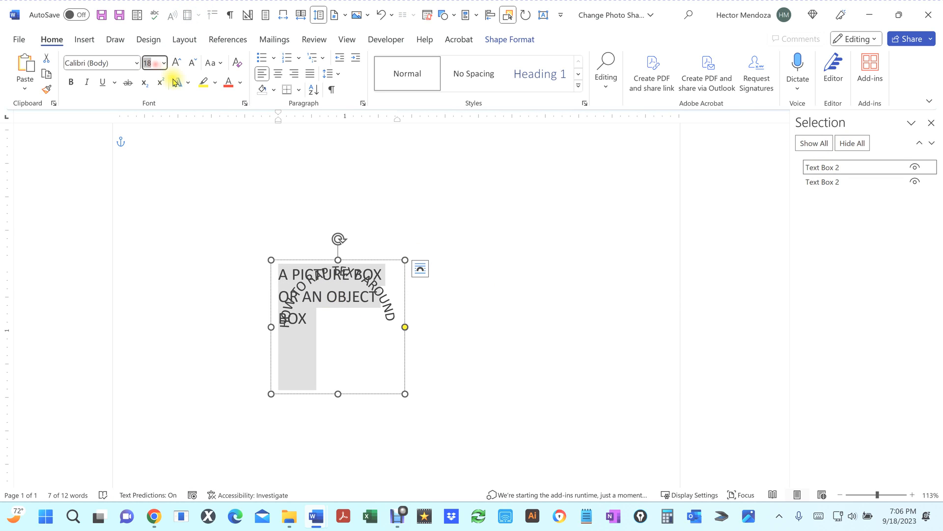
type("16")
key("Return")
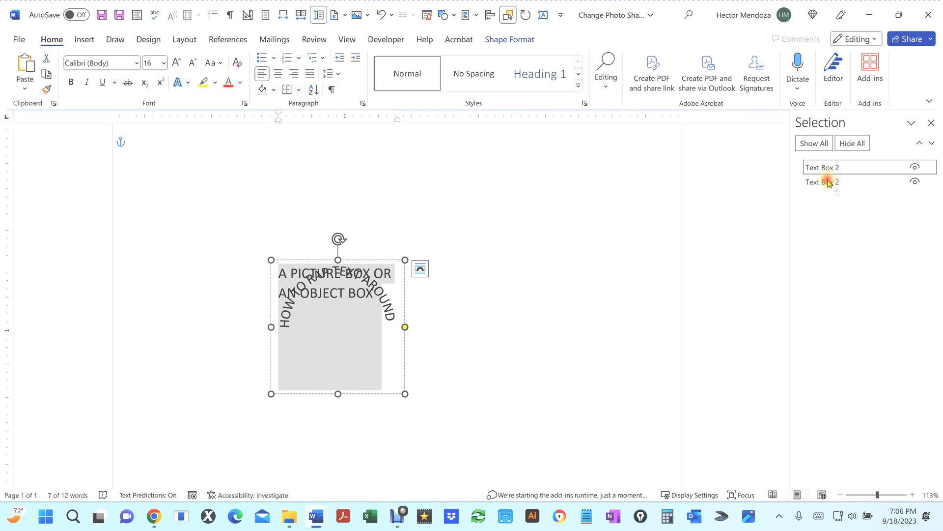
Step: Bring the upper text box to the top of the list and reduce its text to font size 16
mouse_move(826, 182)
left_mouse_down()
mouse_move(837, 182)
mouse_move(830, 165)
left_mouse_up()
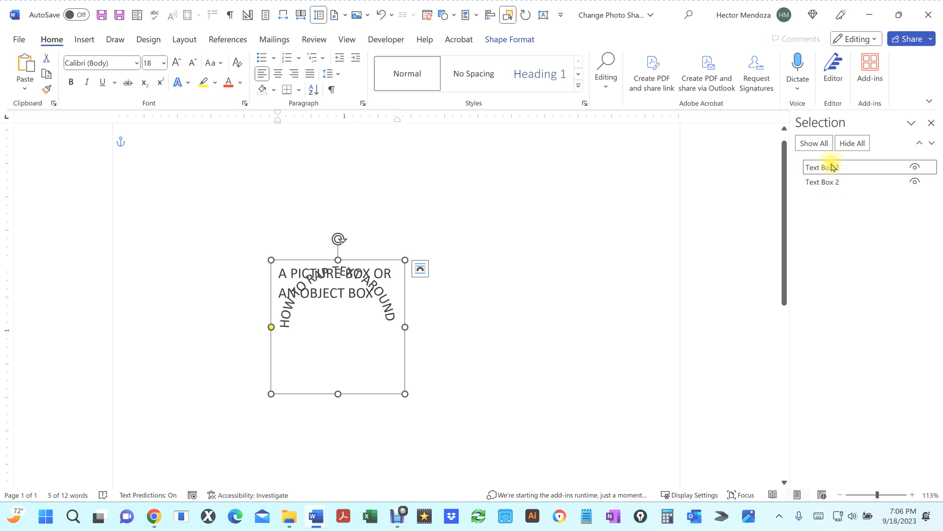
left_click(360, 332)
left_click(432, 328)
left_click(354, 316)
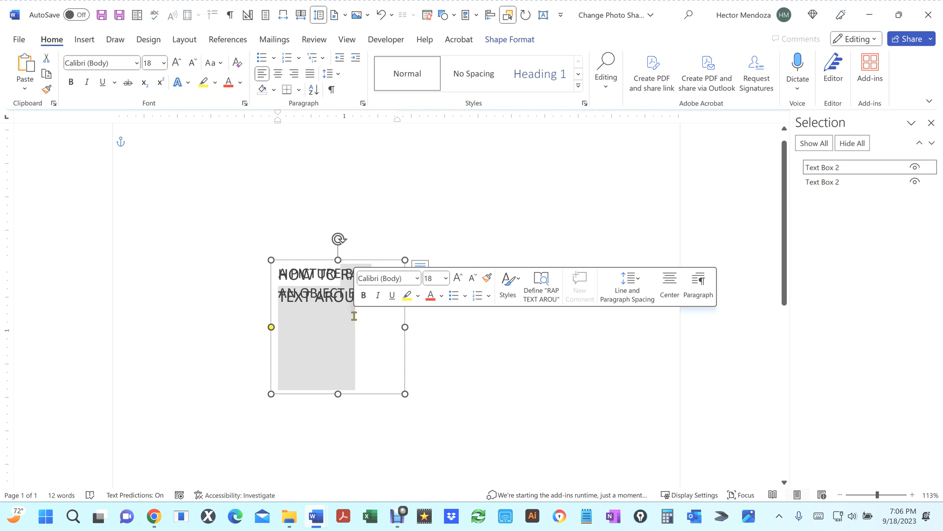
left_click(153, 63)
type("1")
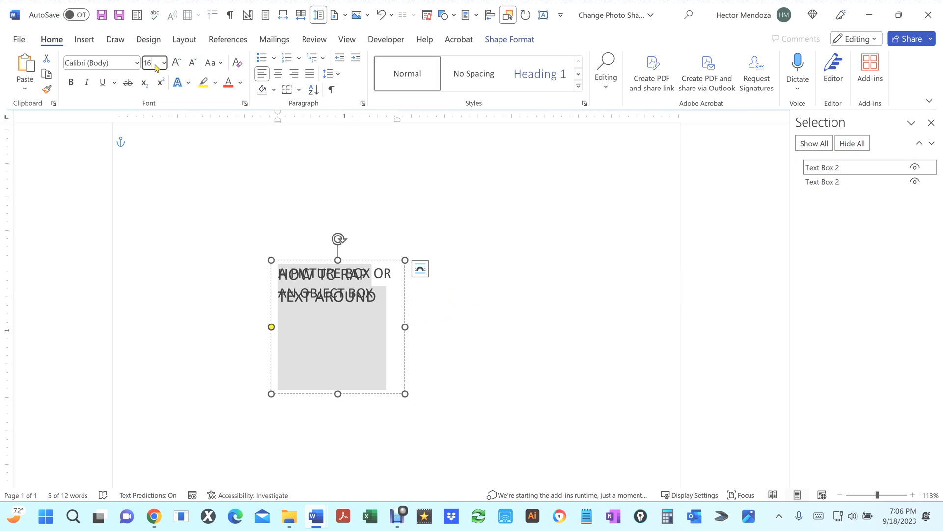
key("Return")
Step: Hide and show all text boxes again, then deselect them to check the finished circle
left_click(863, 143)
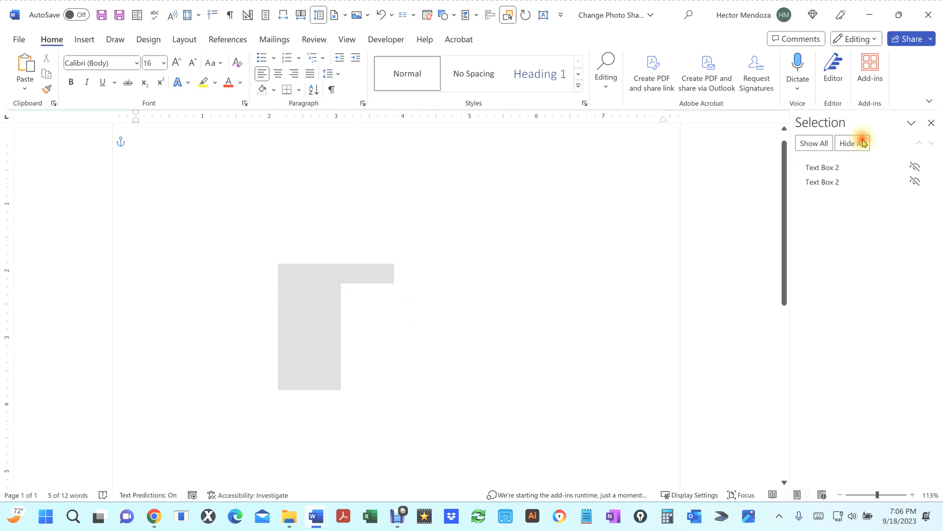
left_click(820, 143)
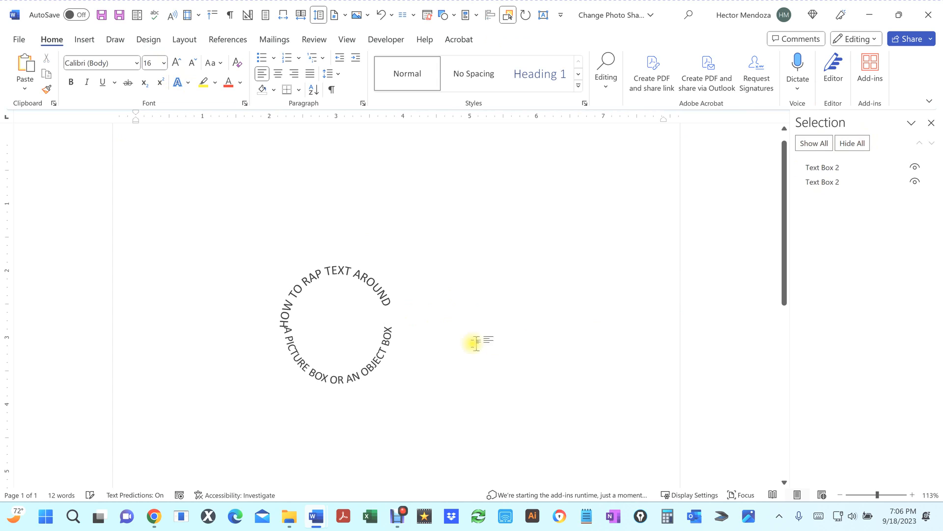
left_click(520, 329)
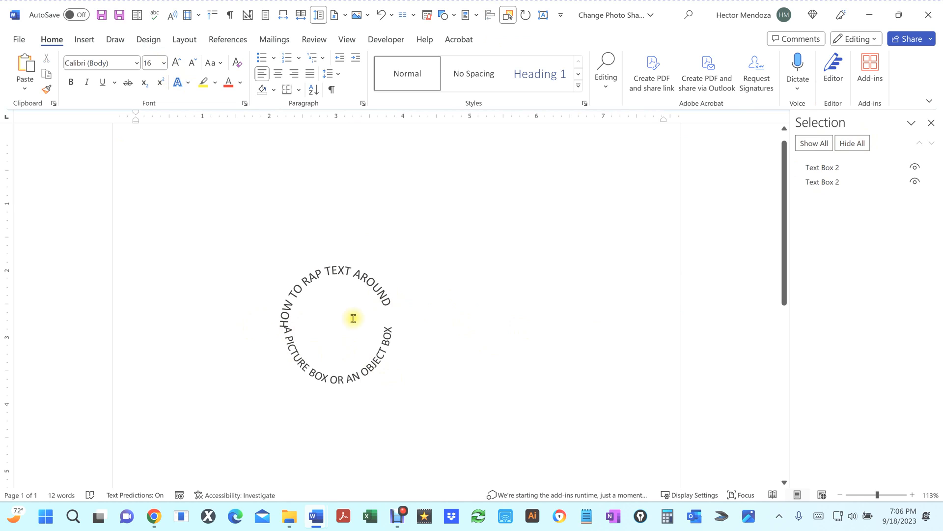
Step: Select all the text in the upper text box and center-align it
left_click(342, 277)
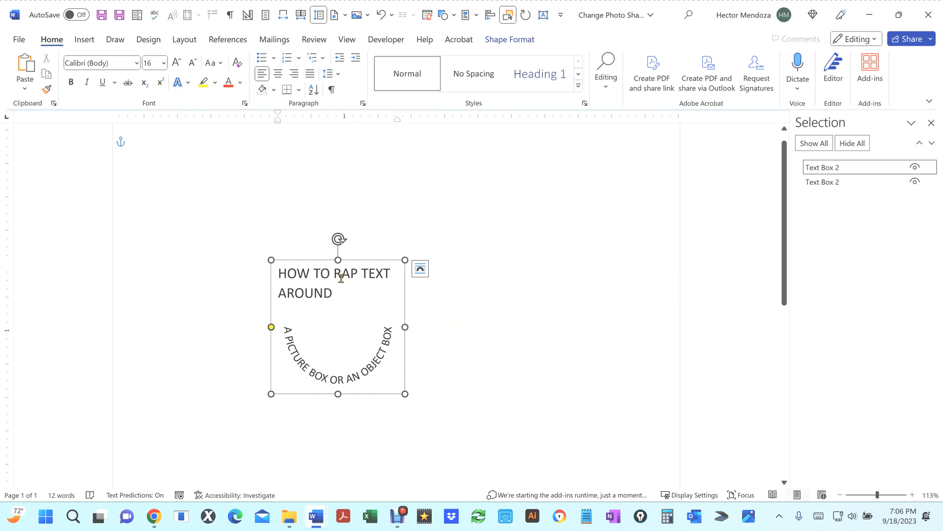
key("ctrl+a")
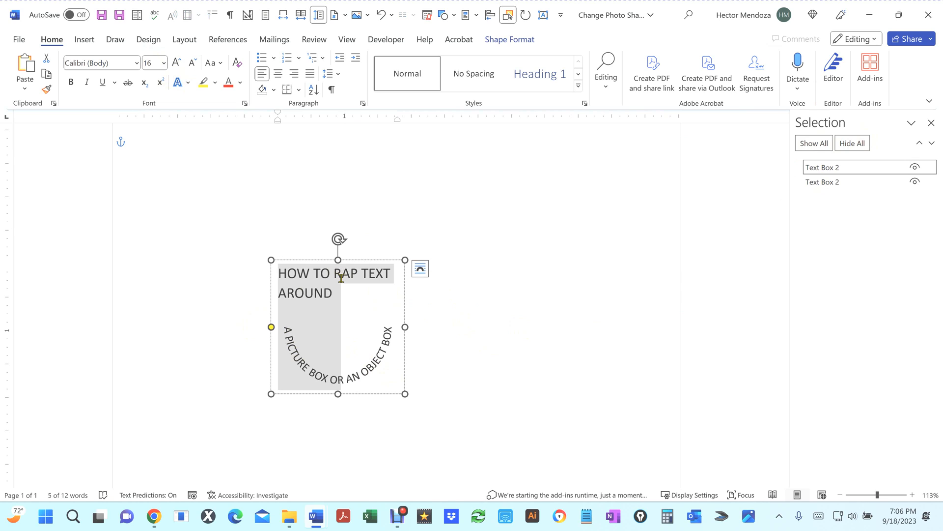
key("ctrl+e")
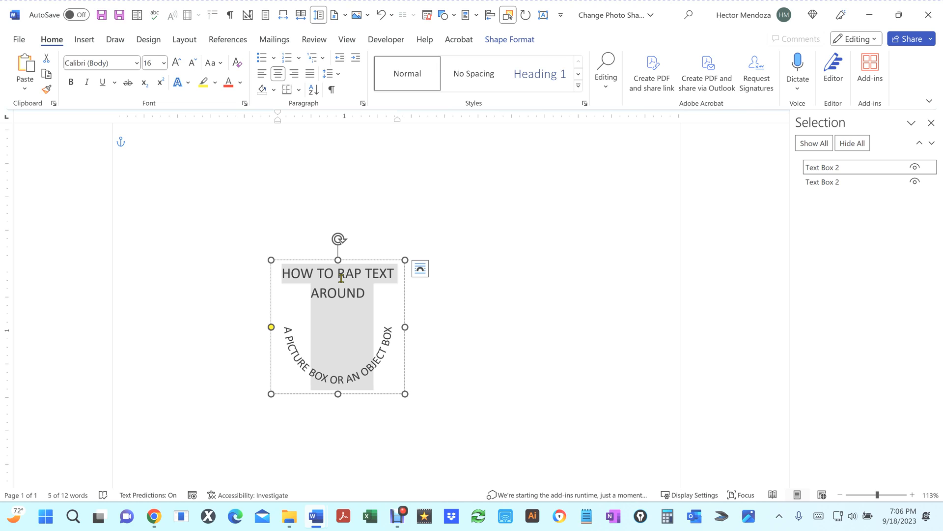
Step: Select the lower text box from the selection list and center-align all of its text
left_click(837, 185)
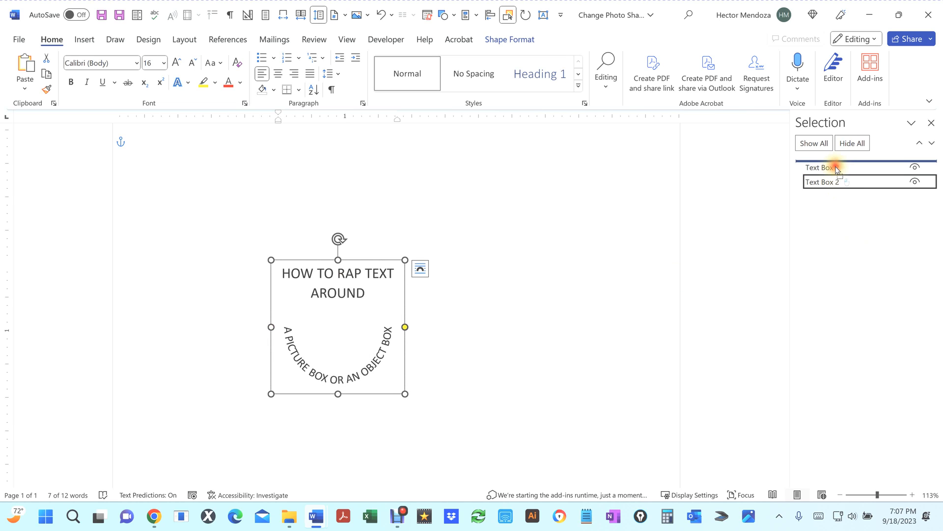
left_click(834, 167)
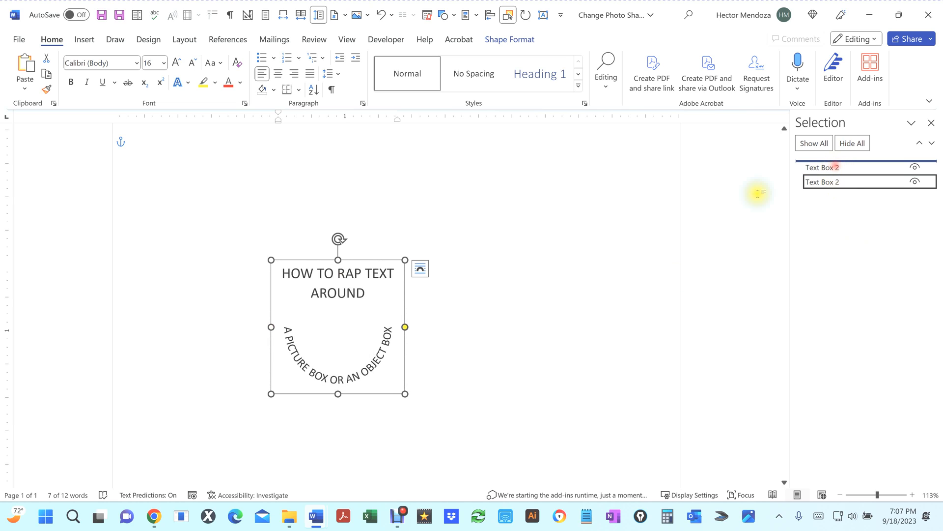
double_click(340, 378)
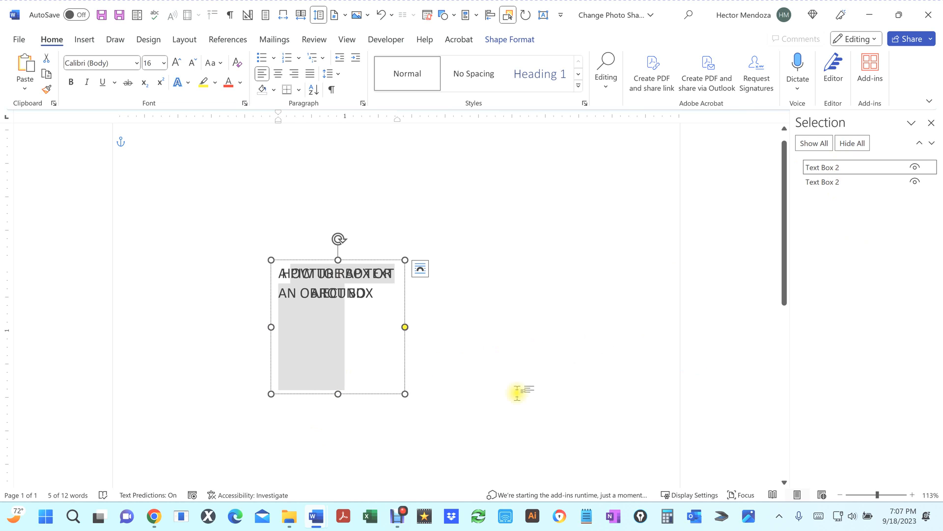
key("ctrl+a")
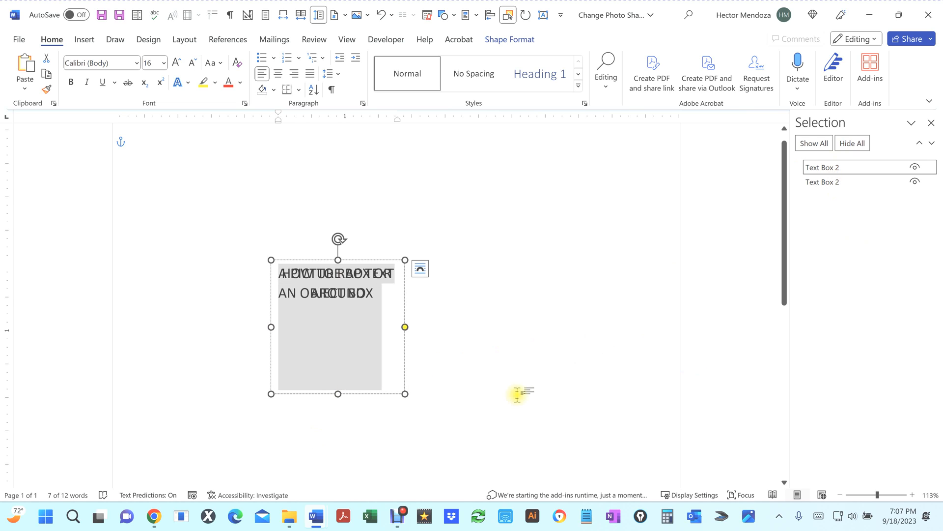
left_click(279, 75)
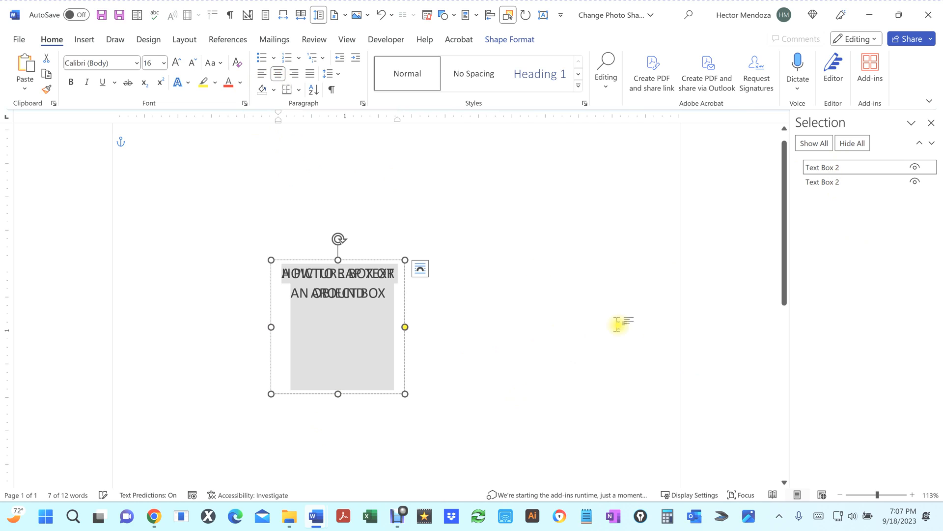
Step: Hide all objects, show them again, and deselect to preview the centered circular text
left_click(852, 143)
left_click(815, 143)
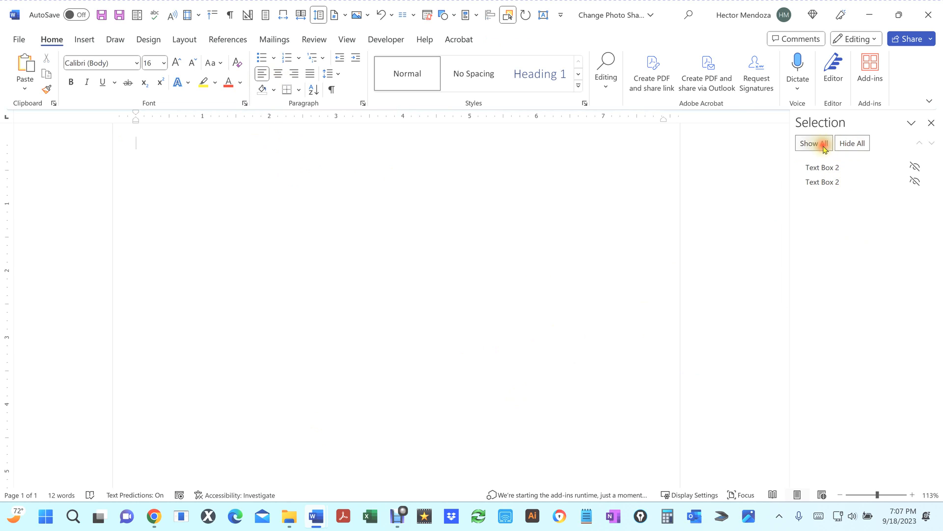
left_click(591, 267)
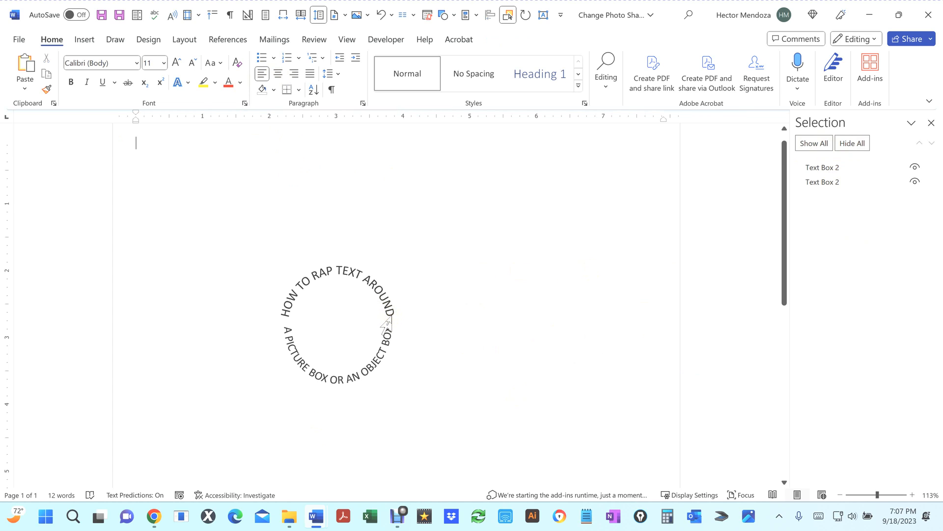
scroll(386, 324, "up", 2)
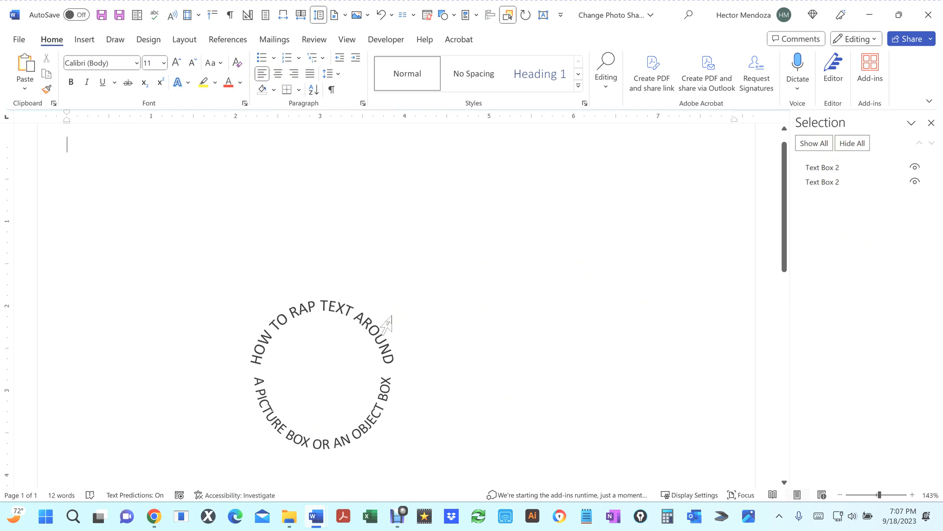
scroll(447, 304, "down", 3)
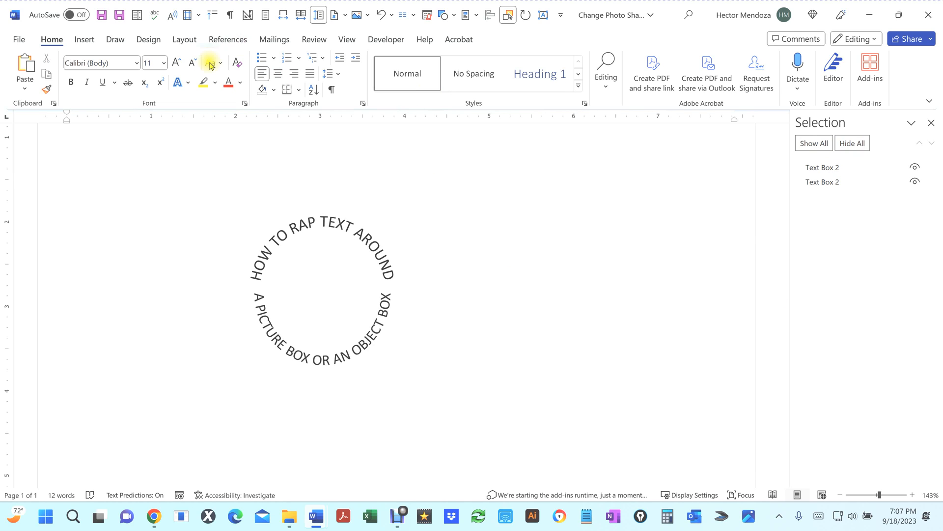
left_click(82, 40)
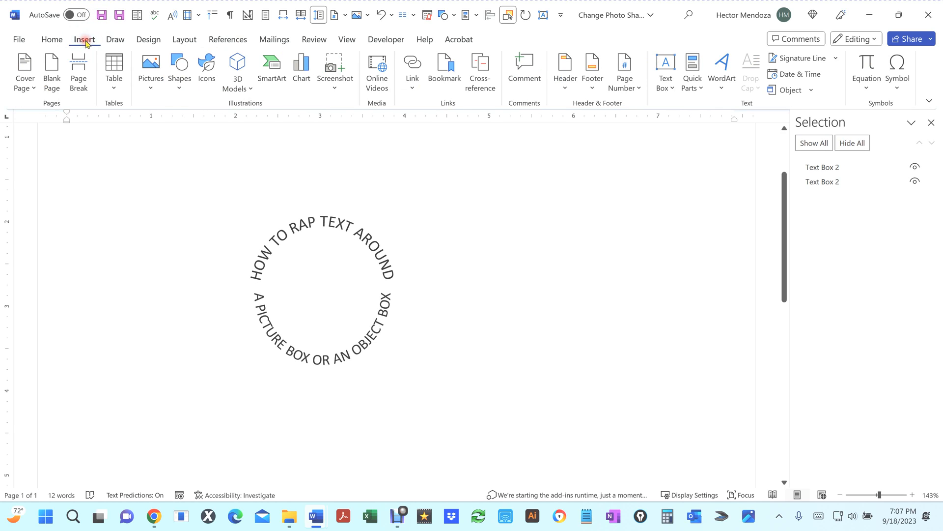
left_click(179, 87)
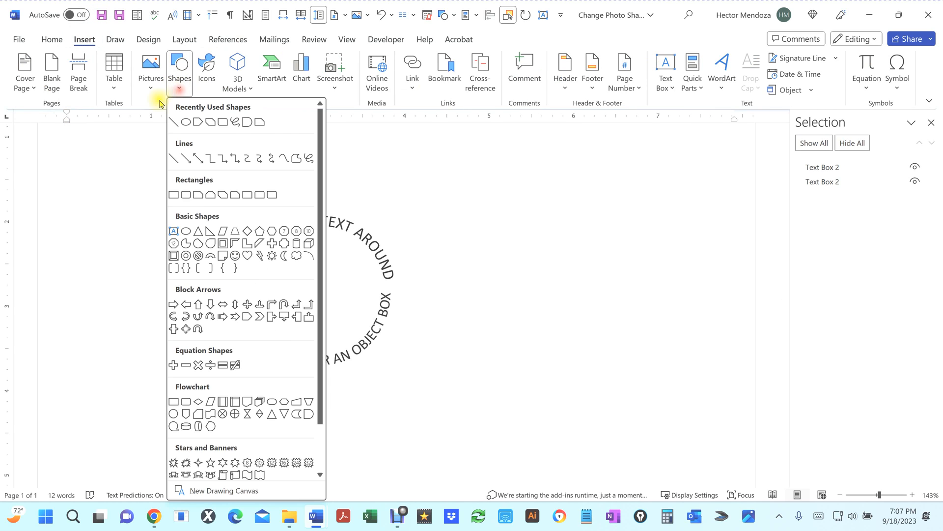
left_click(186, 122)
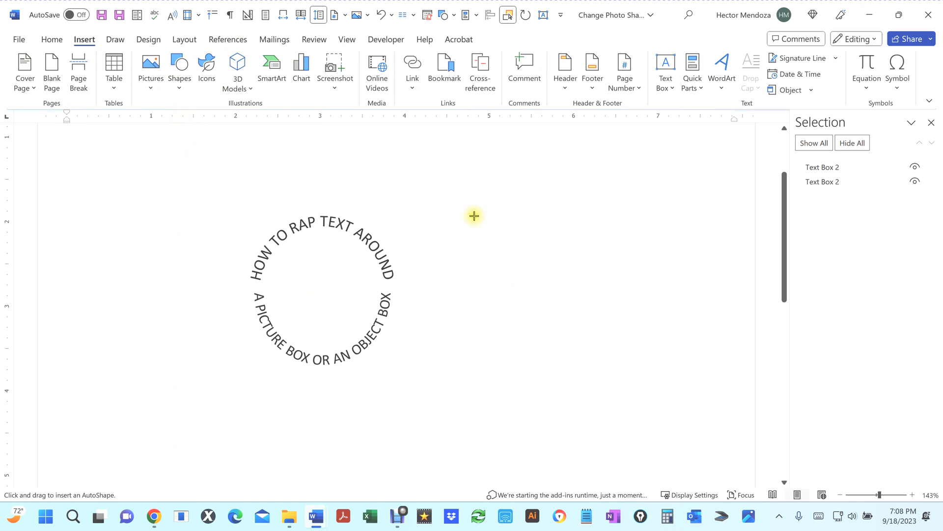
left_click_drag(469, 213, 568, 311)
mouse_move(549, 274)
left_mouse_down()
mouse_move(530, 279)
mouse_move(572, 313)
left_mouse_up()
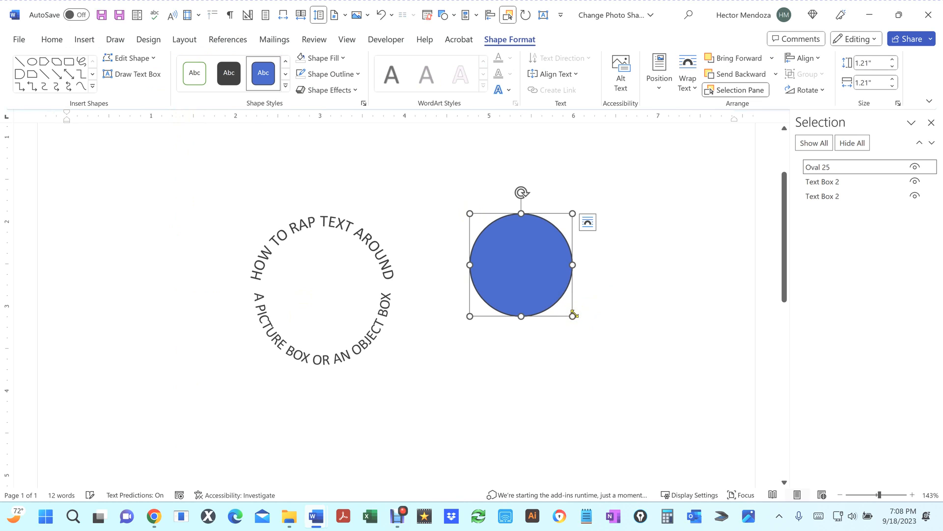
key("Delete")
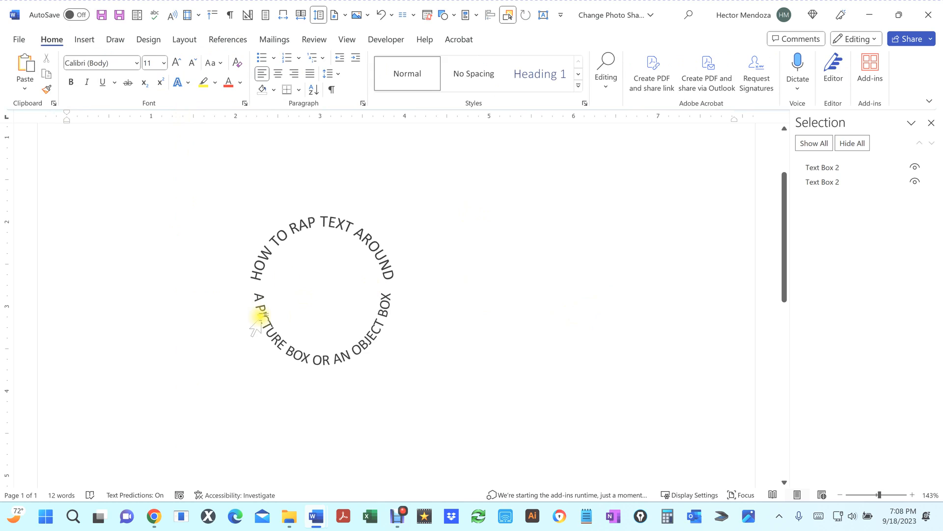
Step: Insert an oval shape about 1.47 inches wide inside the ring of curved text, centering it between the arcs
left_click(84, 43)
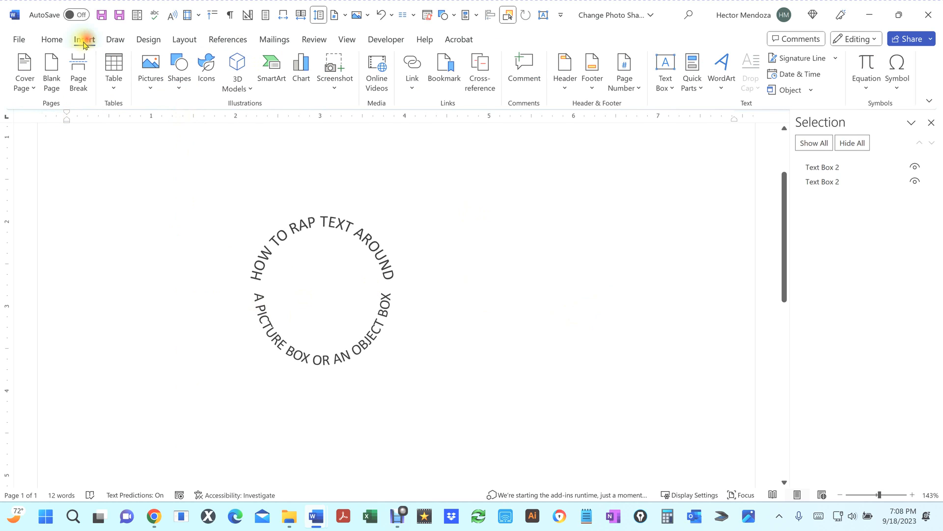
left_click(180, 92)
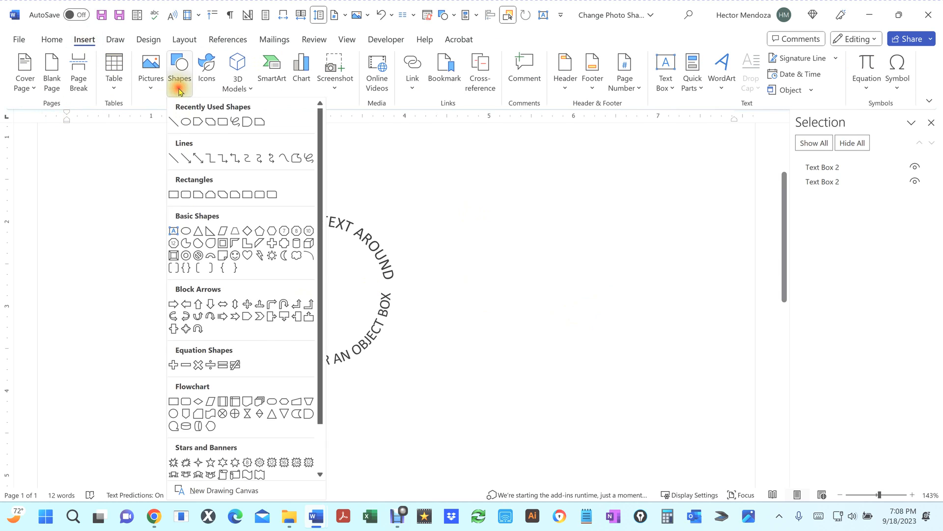
left_click(186, 123)
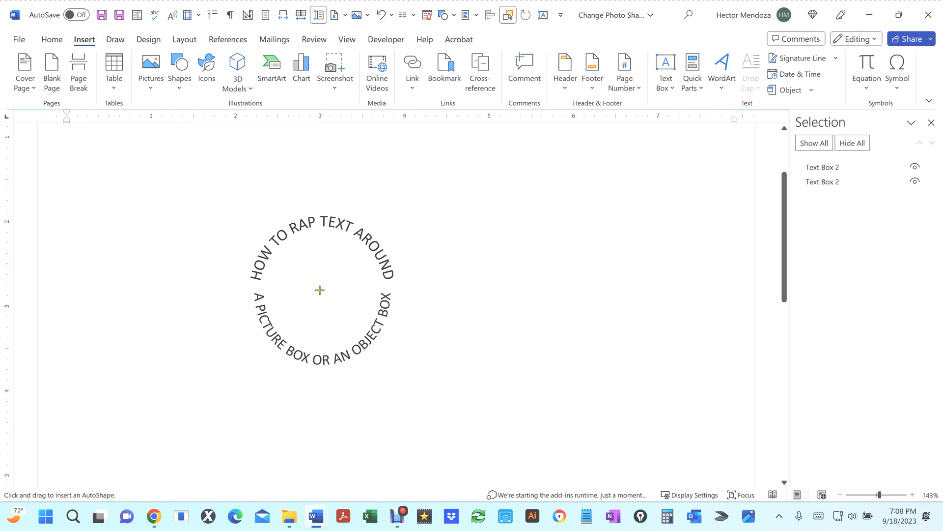
left_click_drag(320, 290, 376, 353)
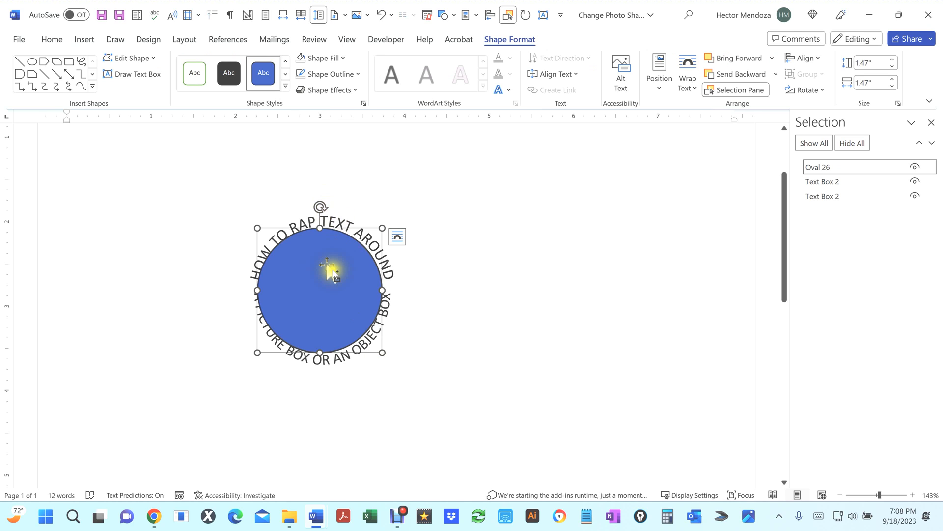
scroll(342, 290, "up", 3)
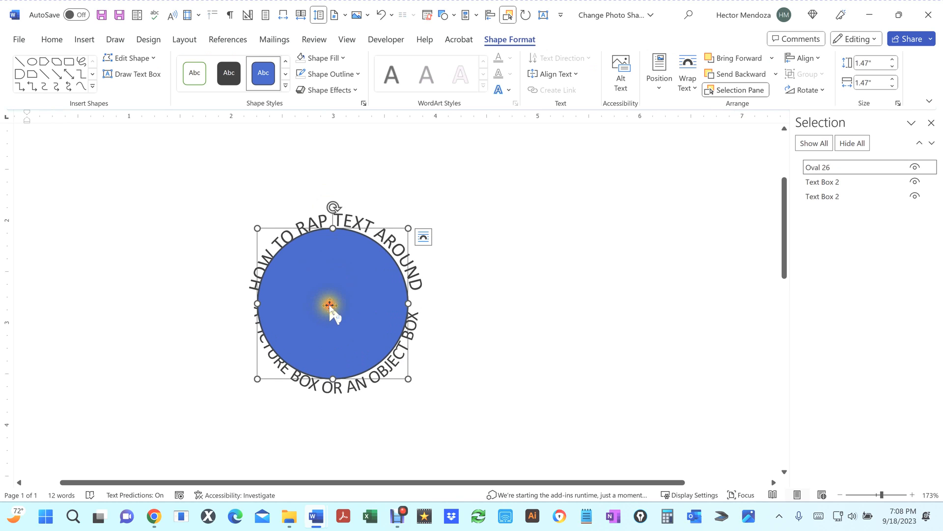
left_click_drag(330, 302, 333, 304)
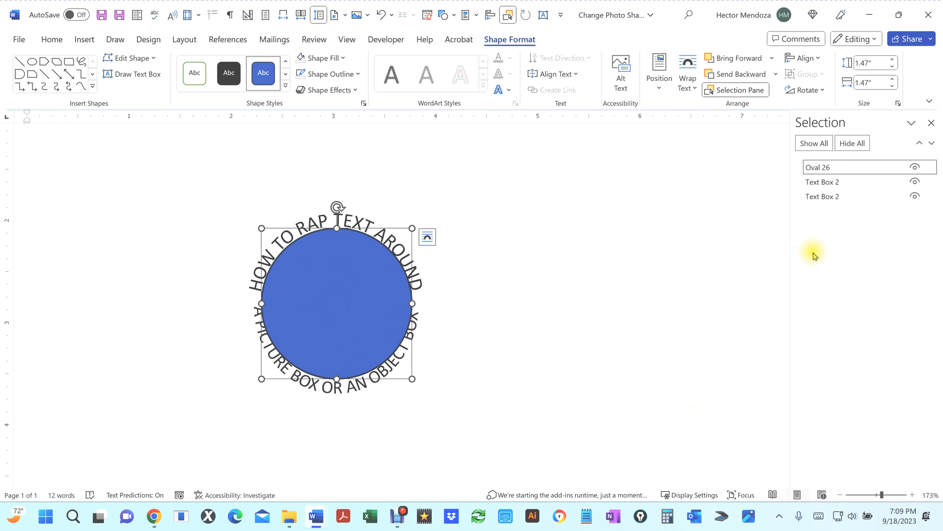
Step: Hide the upper text box, then widen the lower text box to about 2.06 inches
left_click(914, 196)
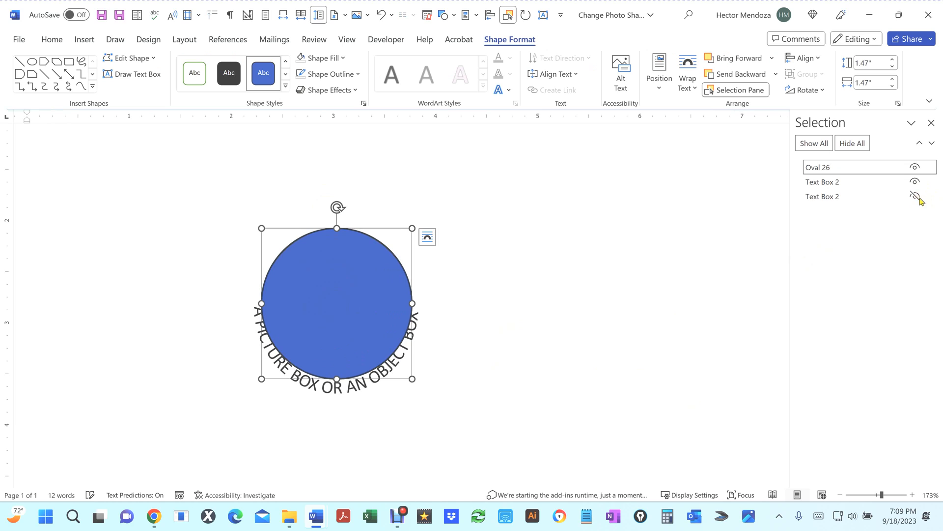
left_click(862, 184)
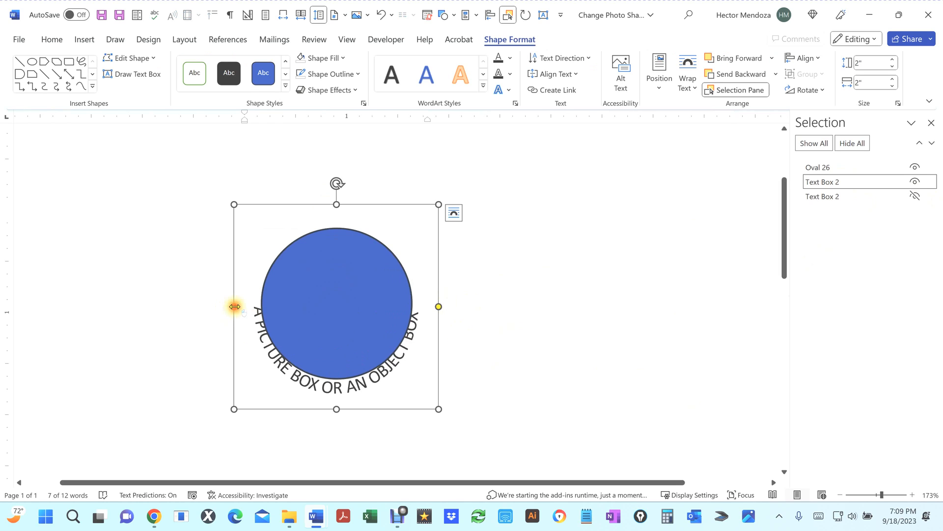
left_click_drag(234, 306, 227, 306)
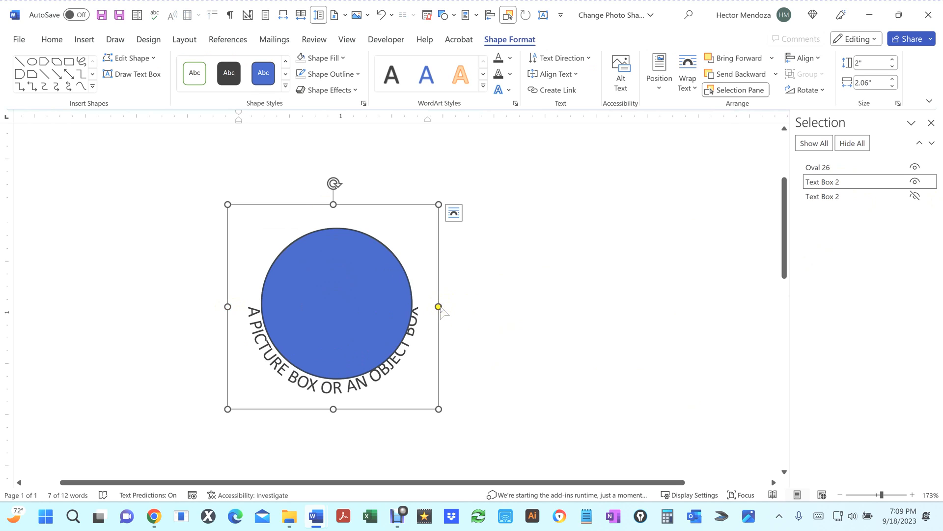
mouse_move(440, 306)
left_mouse_down()
mouse_move(459, 309)
mouse_move(438, 309)
left_mouse_up()
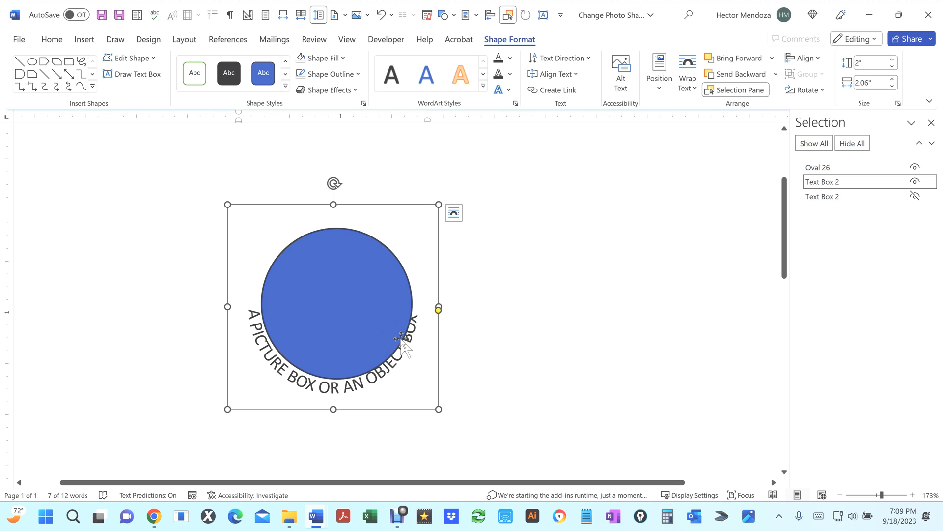
Step: Widen the lower text box to about 2.1 inches and nudge it right to center its arc under the circle
key("ctrl+Right")
key("ctrl+Right")
key("ctrl+Right")
key("ctrl+Right")
key("ctrl+Right")
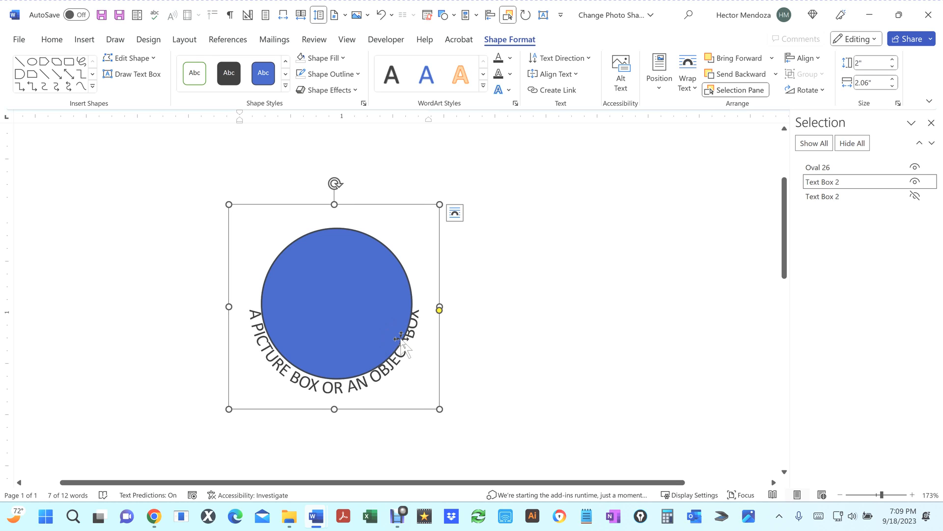
key("ctrl+Right")
key("ctrl+Right")
key("ctrl+Right")
key("ctrl+Right")
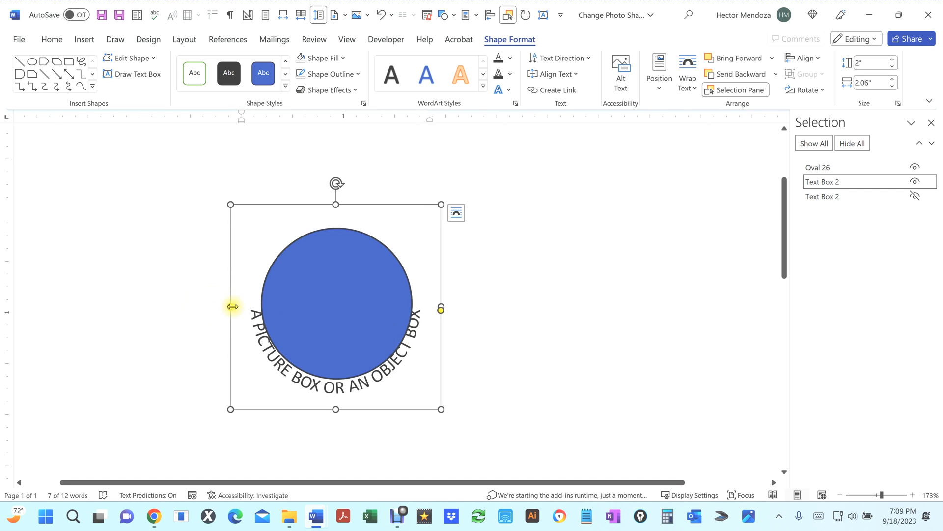
left_click_drag(232, 307, 227, 306)
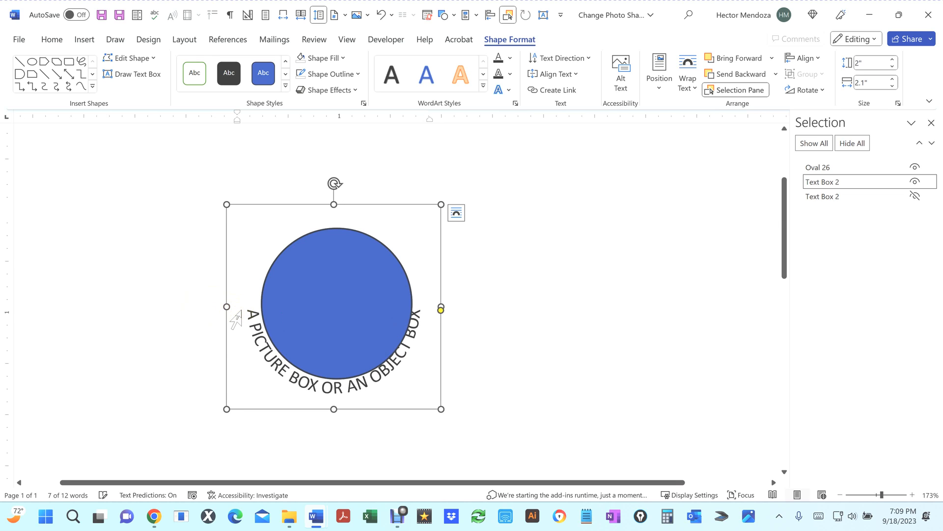
key("Right")
key("Right")
key("Right")
key("Right")
key("Right")
key("Right")
key("Right")
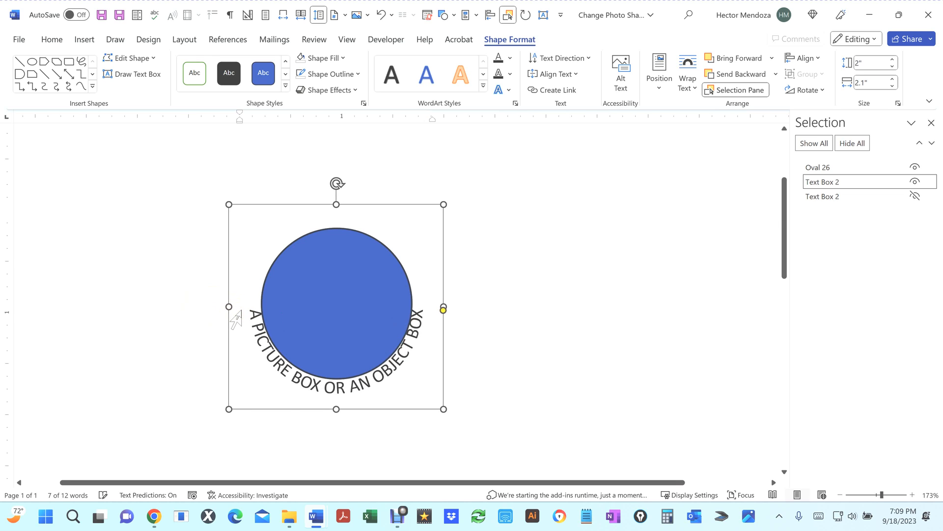
key("Right")
key("Right")
key("Right")
key("Right")
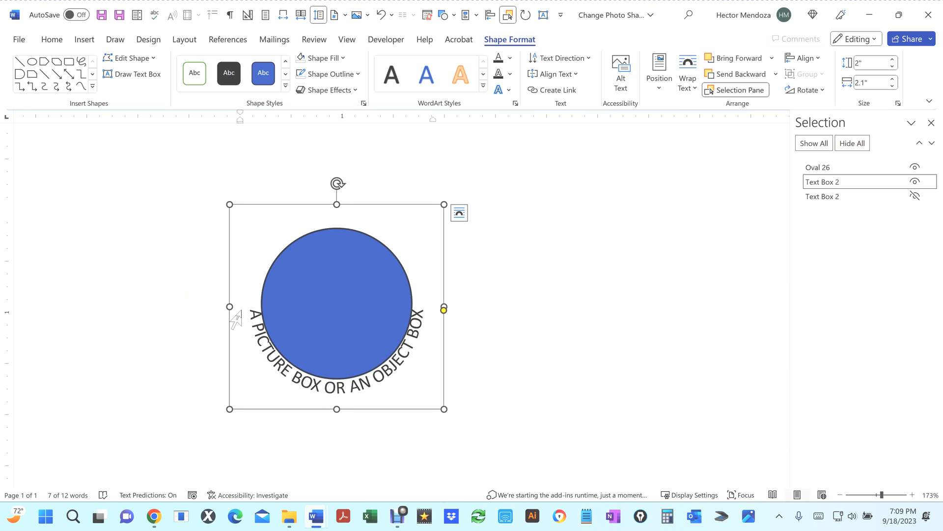
Step: Nudge the lower text box up slightly and widen it to about 2.11 inches
key("Up")
key("Up")
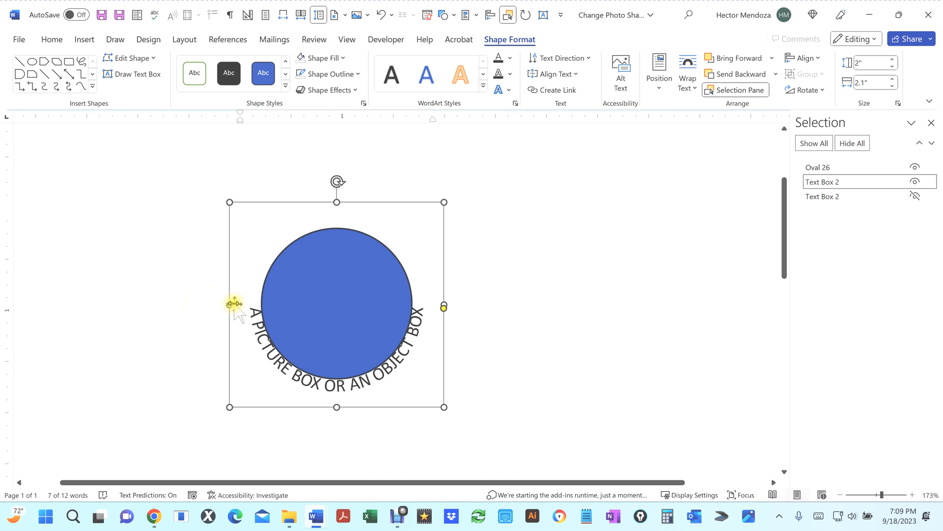
left_click_drag(233, 304, 228, 306)
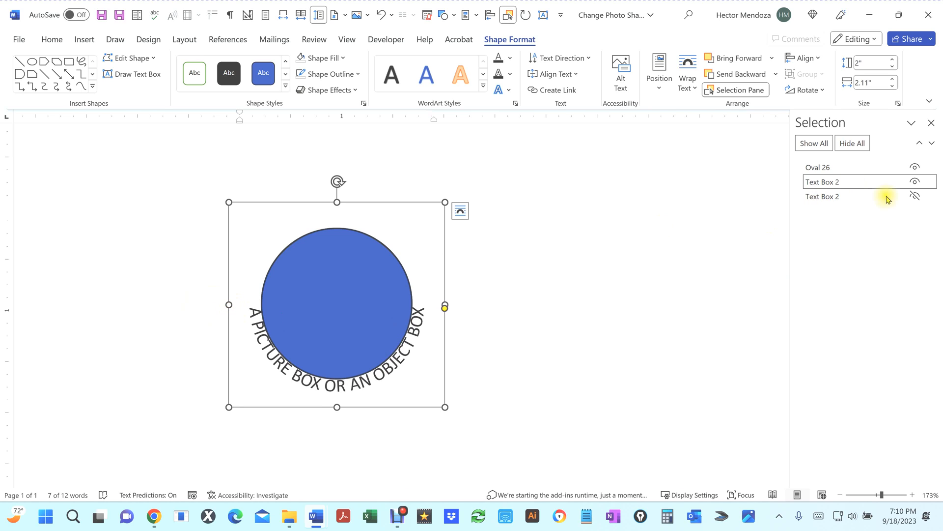
Step: Unhide the upper text box to check the full ring of text around the circle
left_click(916, 196)
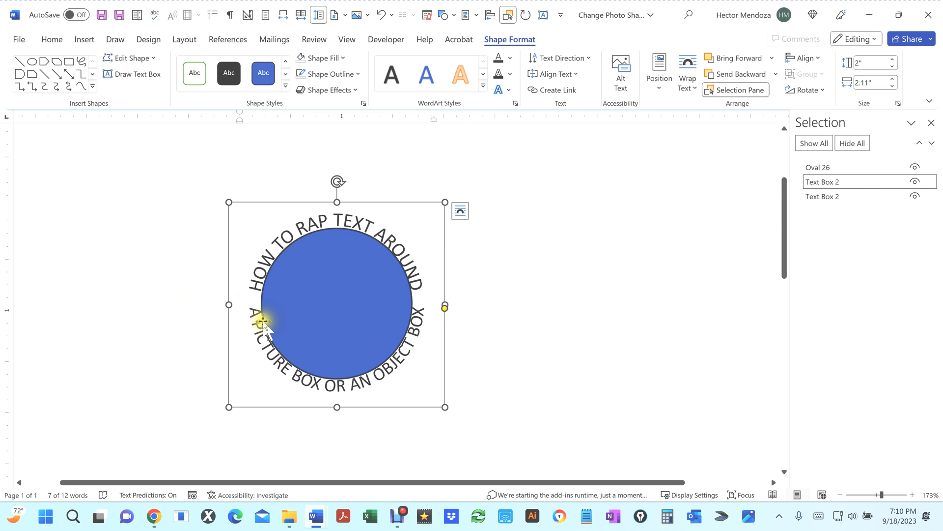
Step: Shrink the circle to about 1.33 inches square so it sits inside the ring of text
left_click(358, 292)
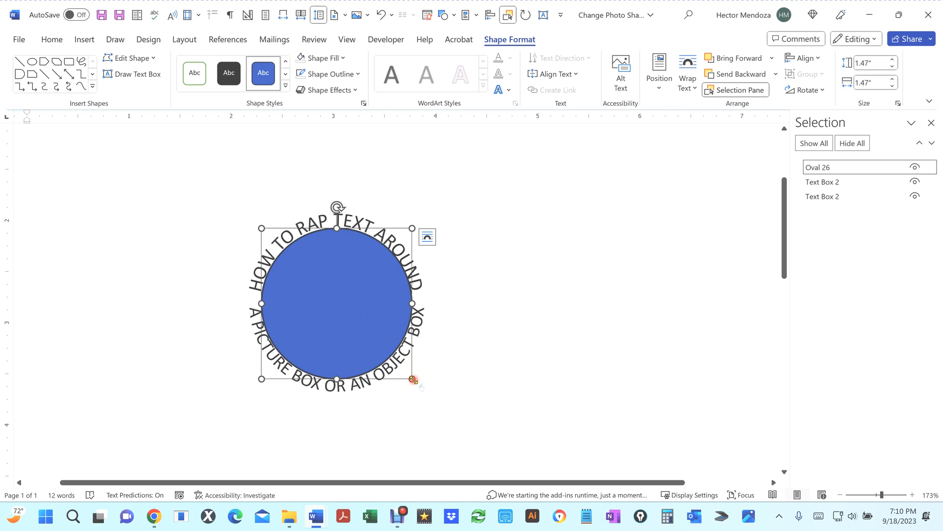
left_click_drag(413, 379, 405, 371)
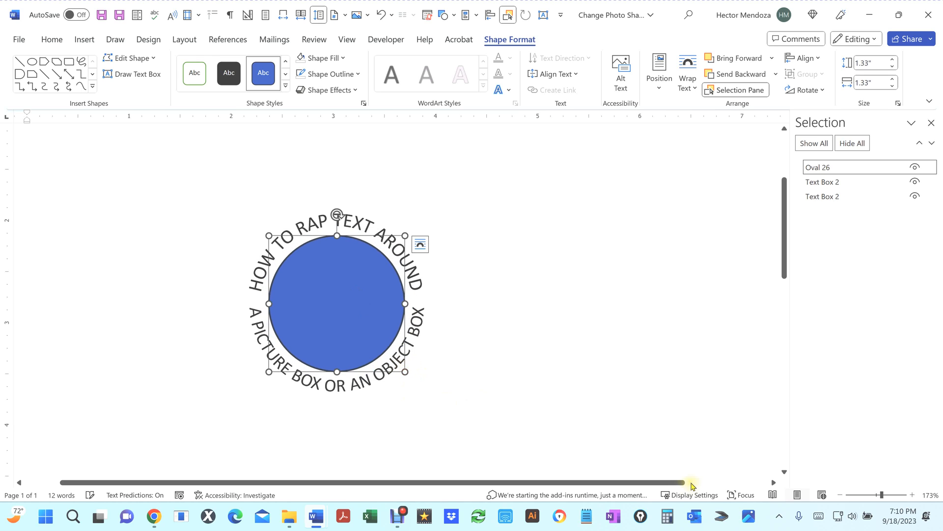
left_click(596, 358)
scroll(594, 358, "down", 5)
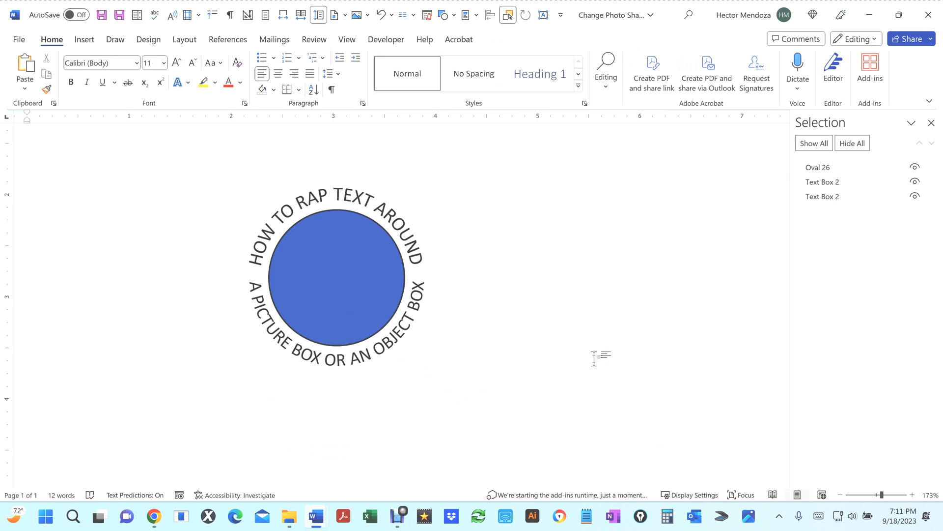
Step: Move the circle below both text boxes in the stacking order
left_click(327, 276)
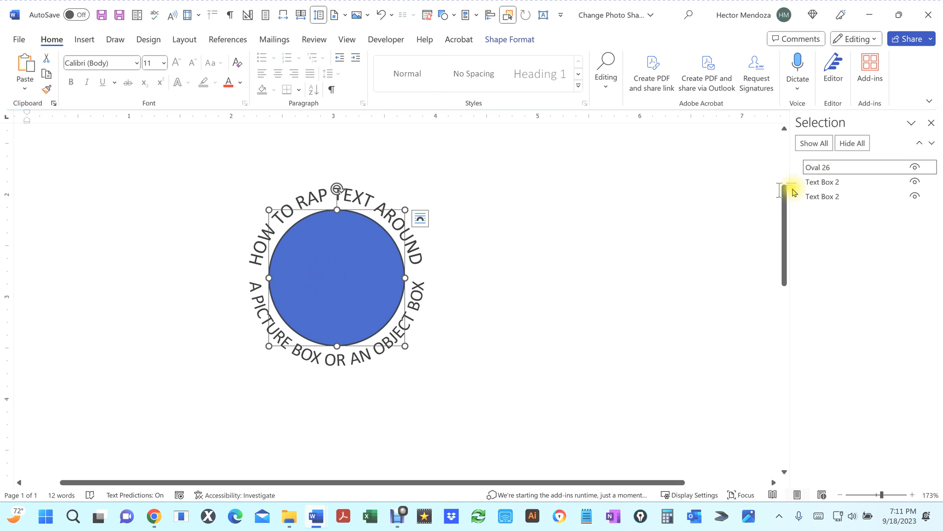
left_click_drag(859, 169, 843, 203)
left_click(627, 225)
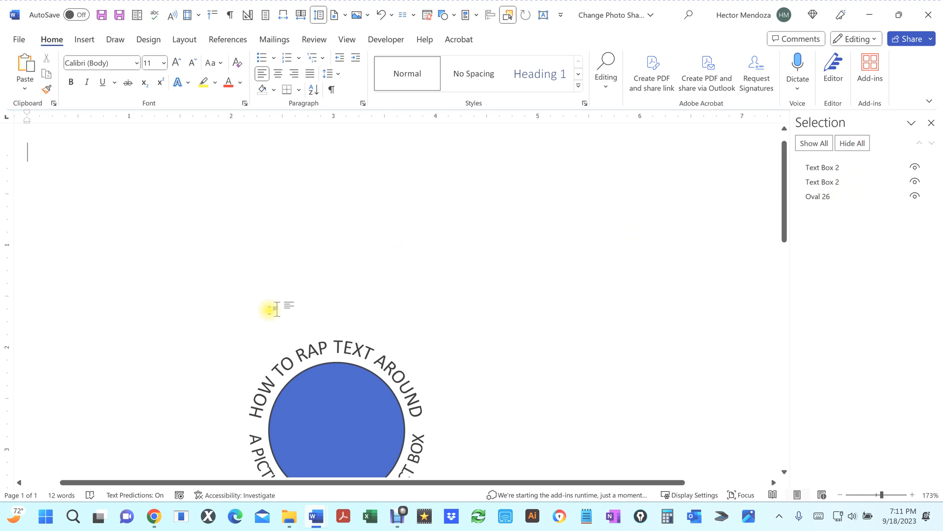
scroll(329, 307, "down", 3)
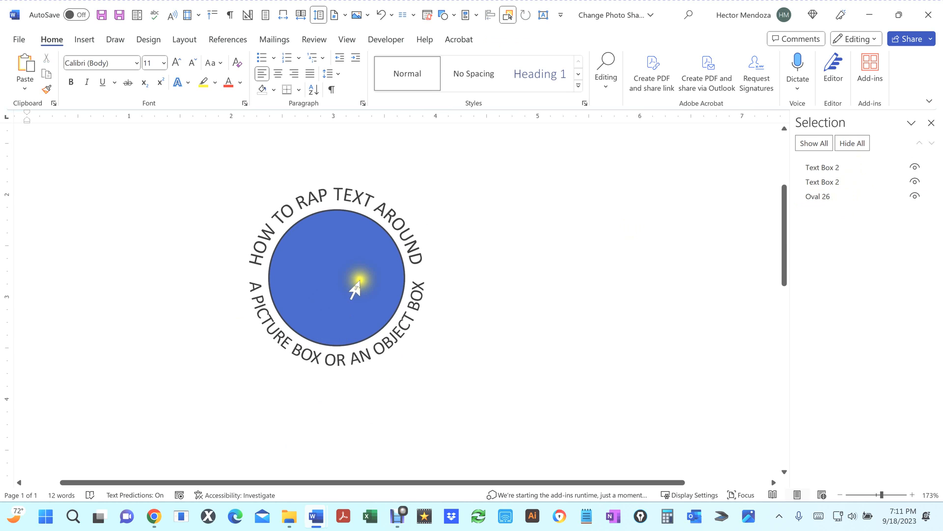
Step: Move the circle back to the top of the stacking order, then hide and show all objects
triple_click(347, 279)
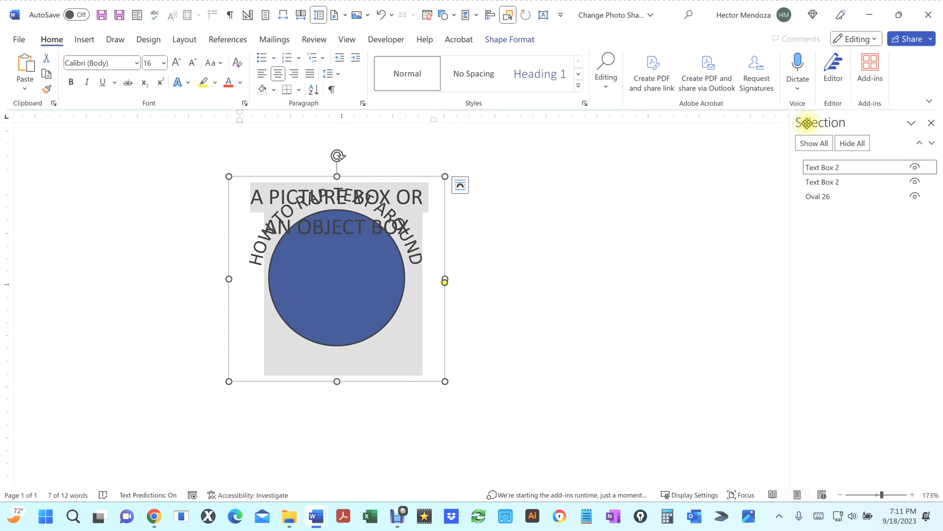
left_click(825, 198)
left_click_drag(827, 200, 826, 166)
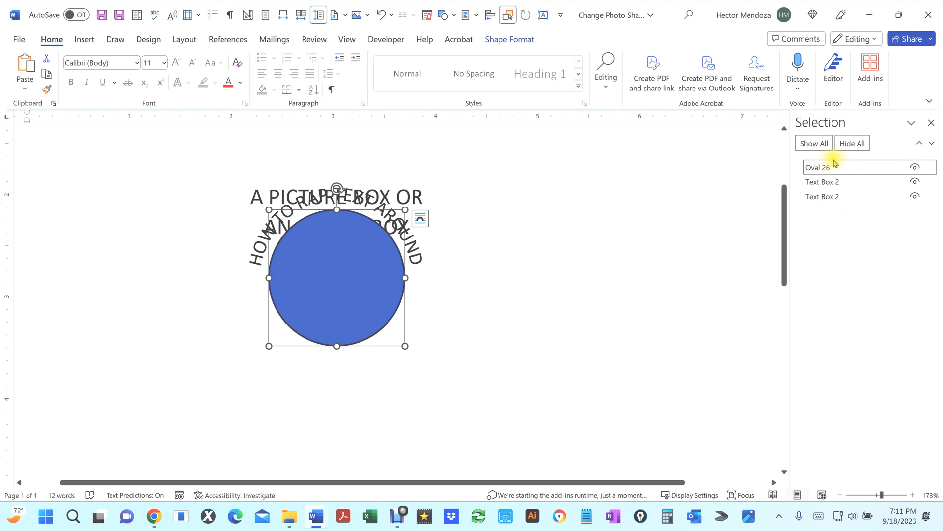
left_click(852, 143)
left_click(814, 146)
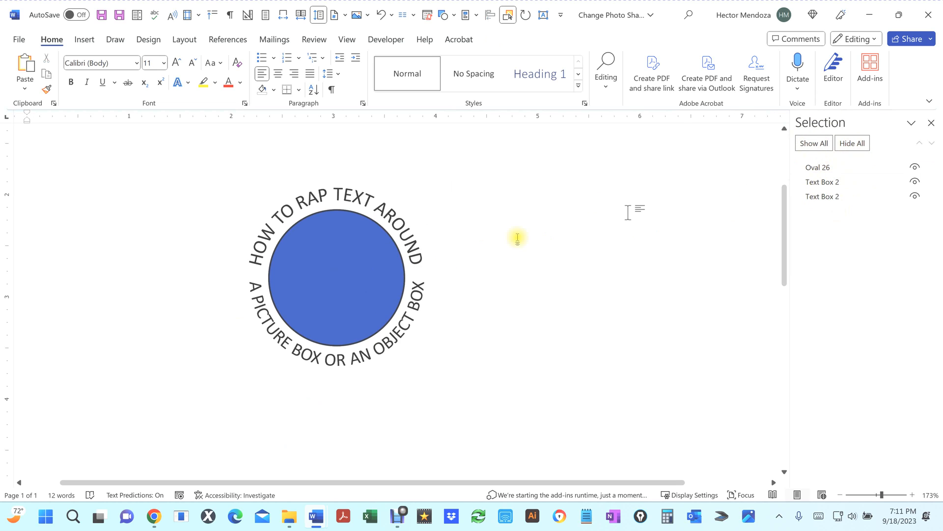
Step: Rename the middle text box in the selection list as A PICTURE
left_click(358, 266)
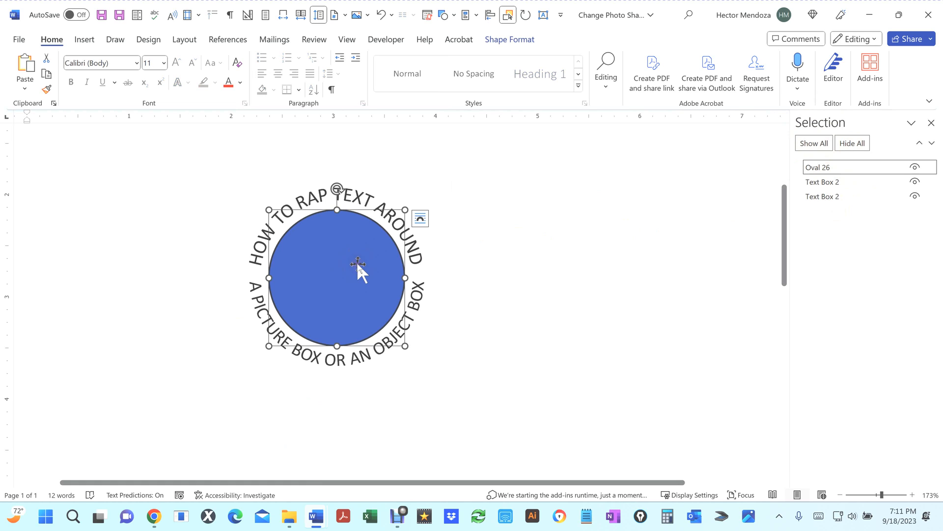
left_click(842, 187)
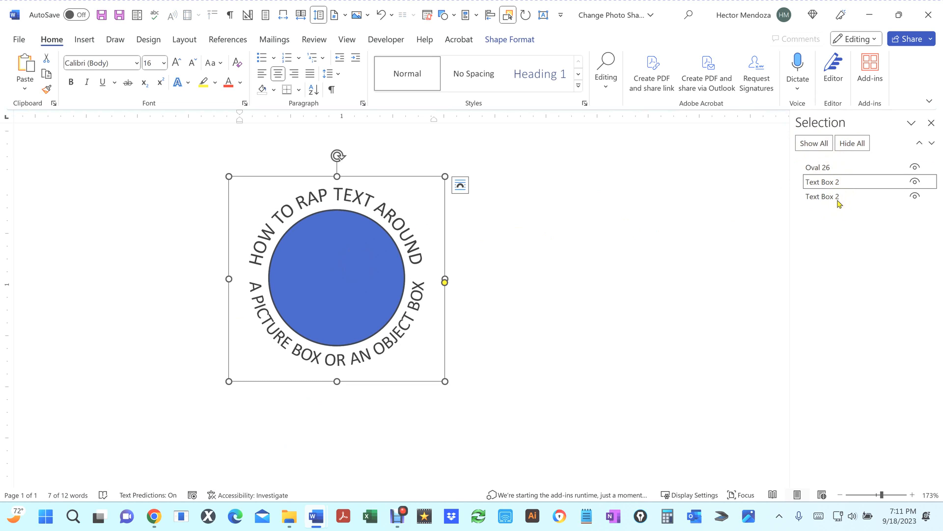
left_click(842, 184)
left_click(841, 184)
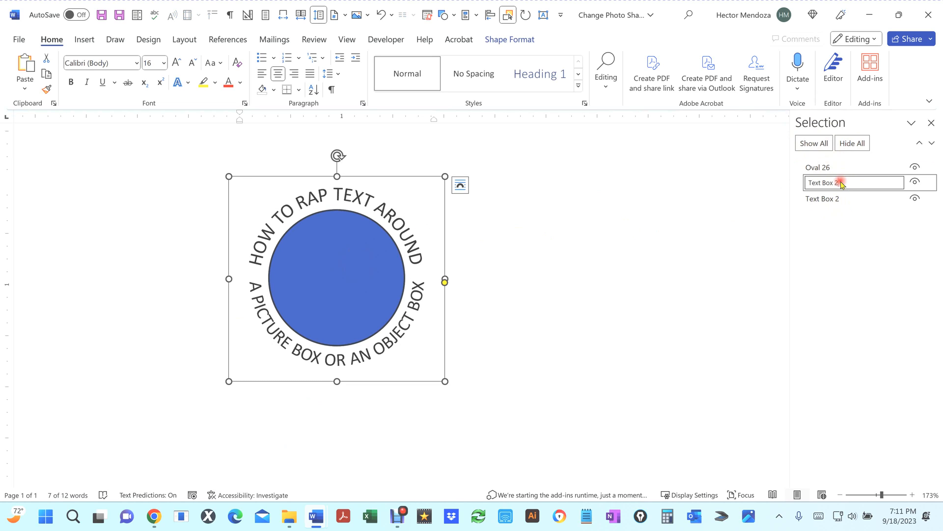
left_click_drag(872, 183, 765, 177)
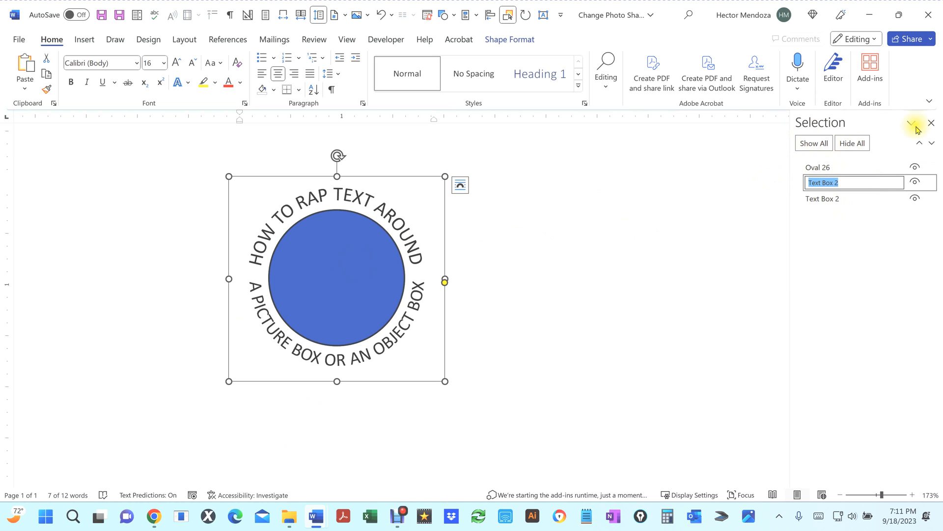
left_click(916, 182)
left_click(915, 182)
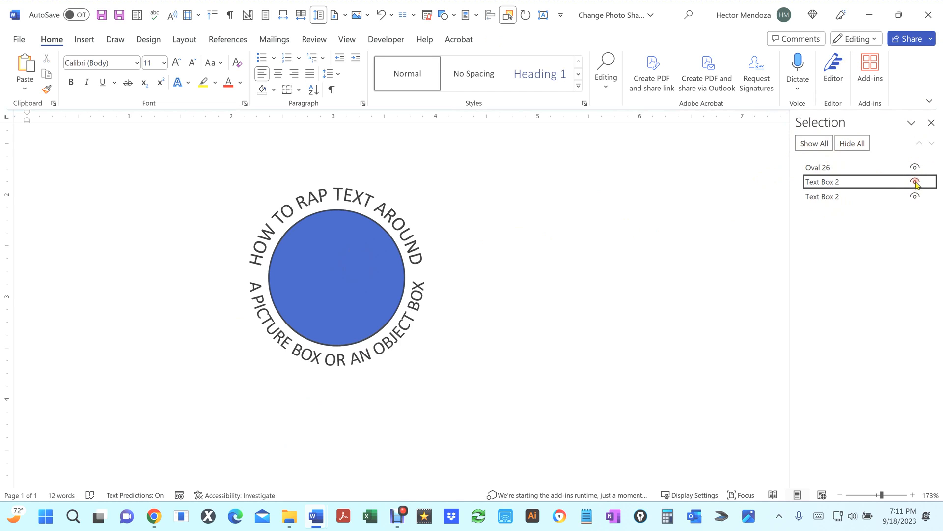
left_click(854, 181)
left_click(854, 181)
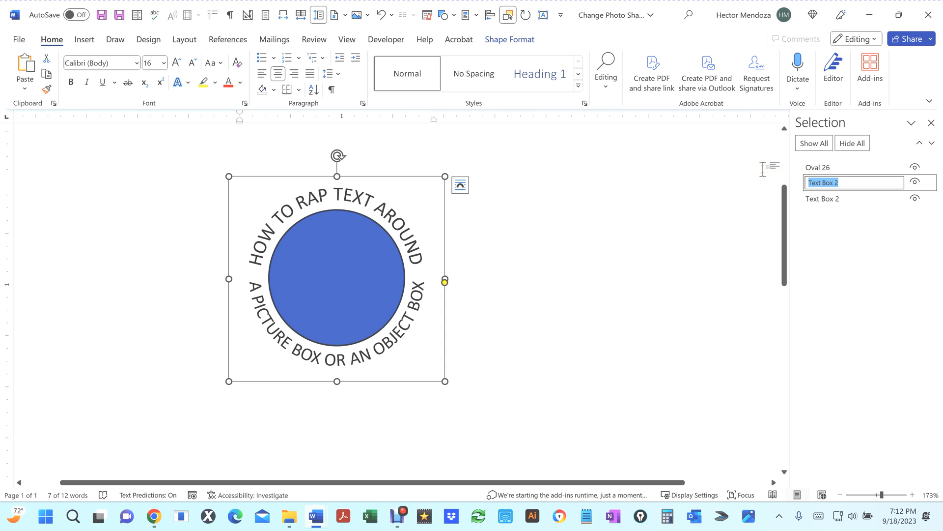
type("A PICTURE")
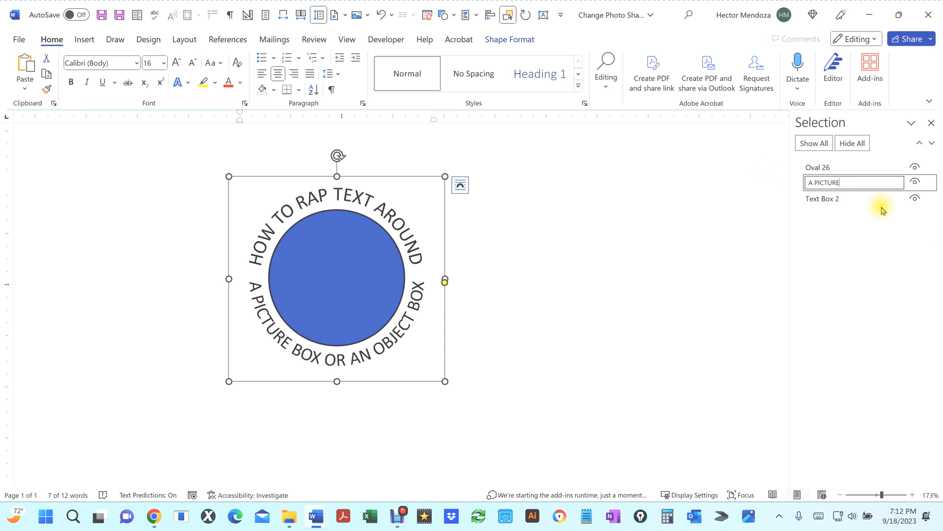
Step: Rename the remaining text box in the selection list as HOW TO
left_click(837, 199)
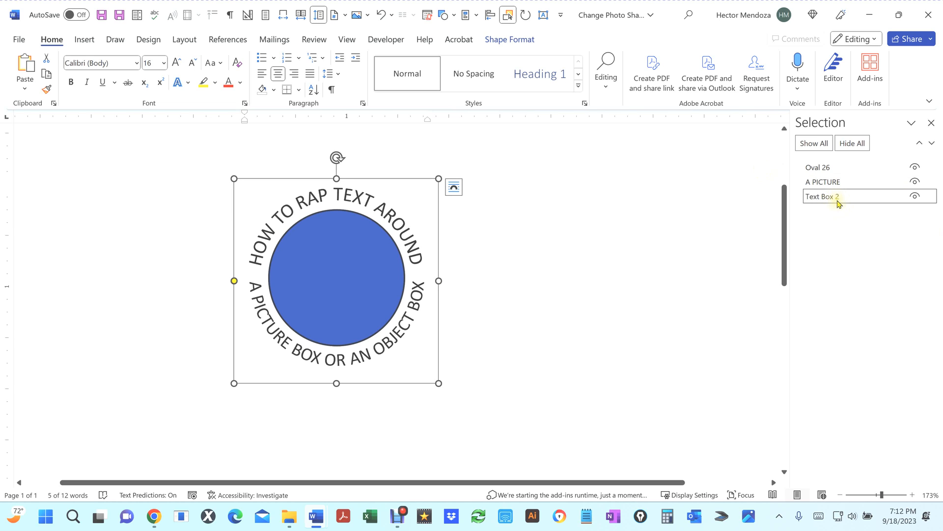
left_click(837, 199)
left_click_drag(851, 199, 769, 196)
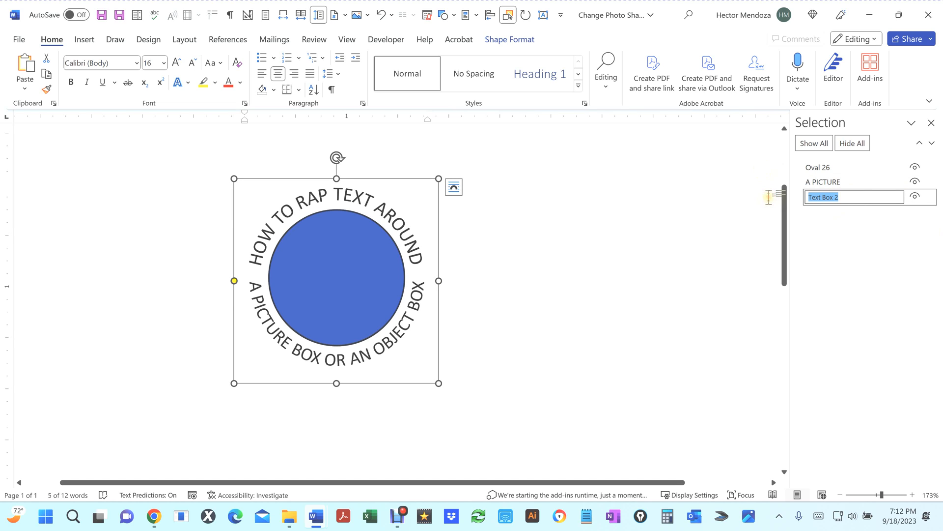
type("hO")
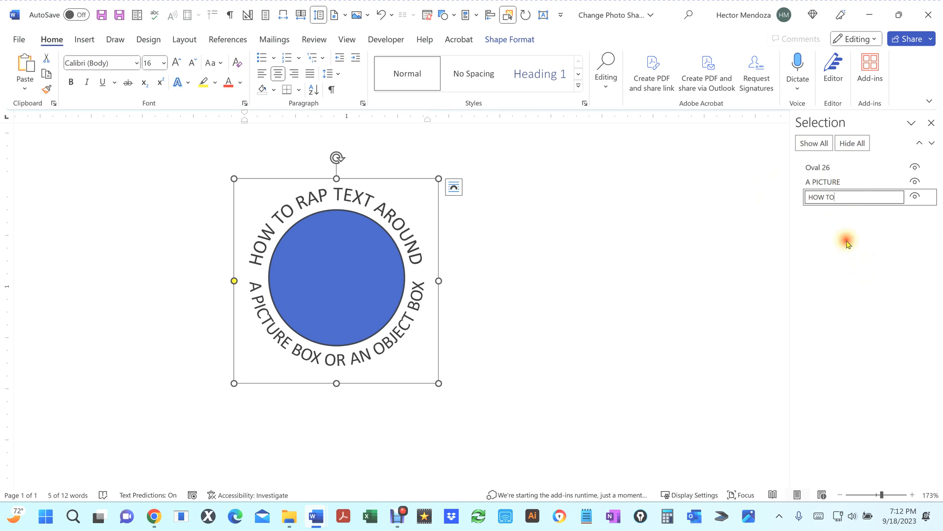
Step: Rename the circle shape as Oval
left_click(829, 169)
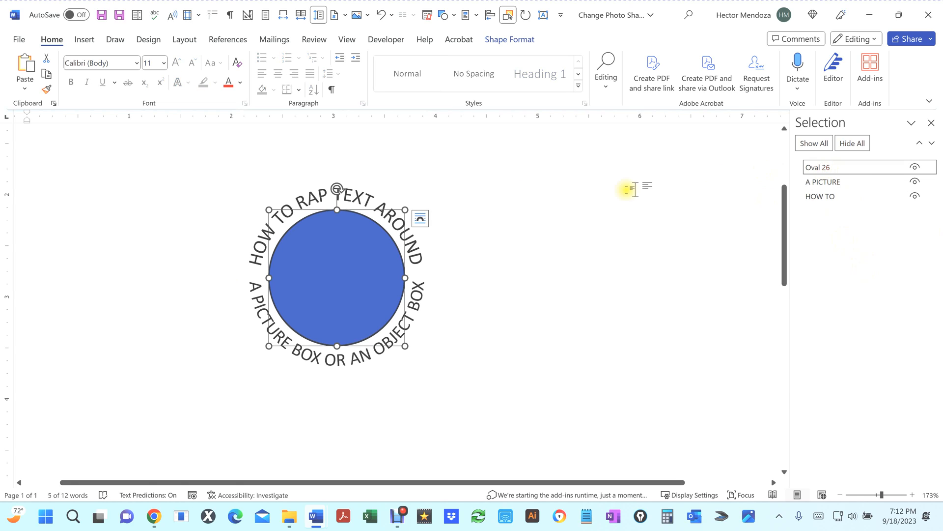
left_click(842, 169)
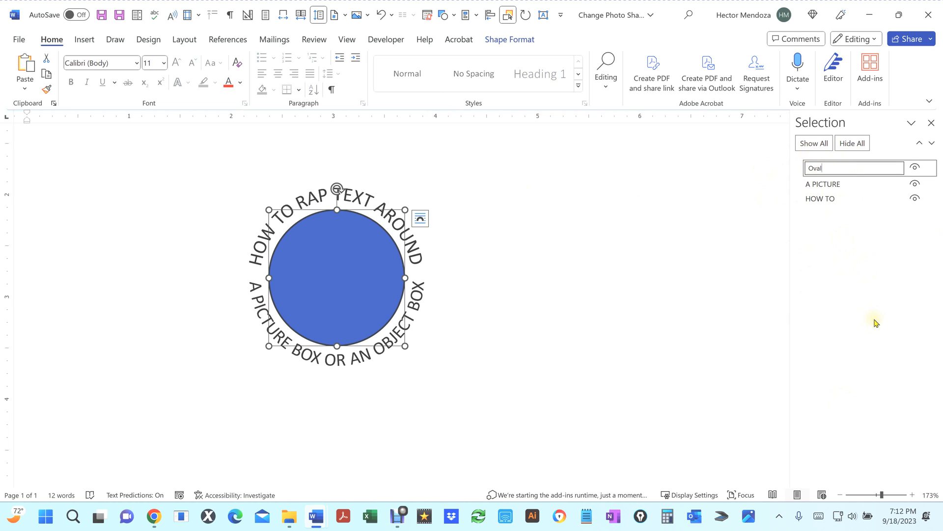
left_click(340, 263)
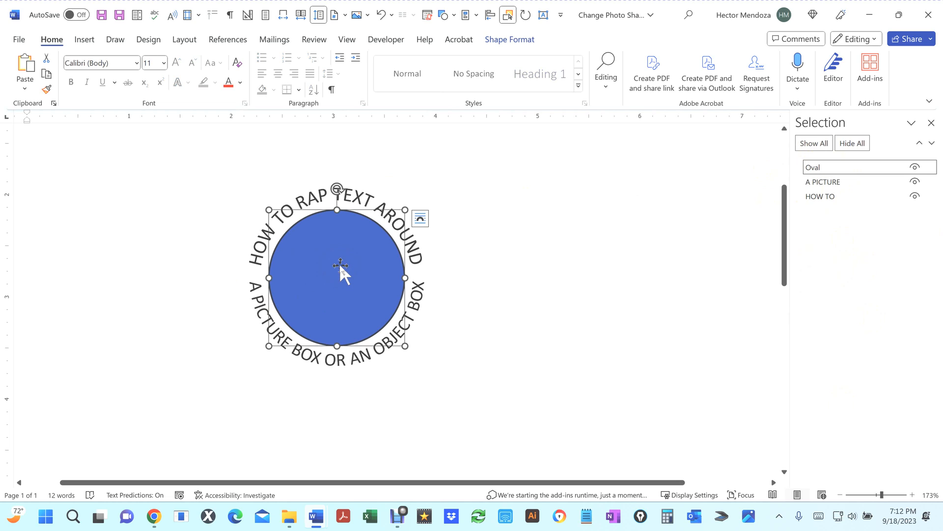
Step: Fill the circle with the picture IMG_5150.JPG from the Photos folder
left_click(515, 45)
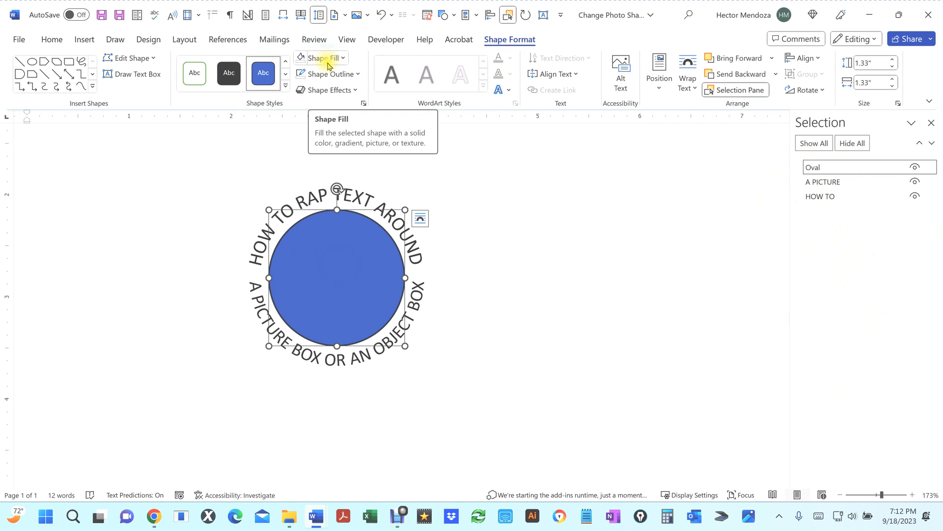
left_click(344, 59)
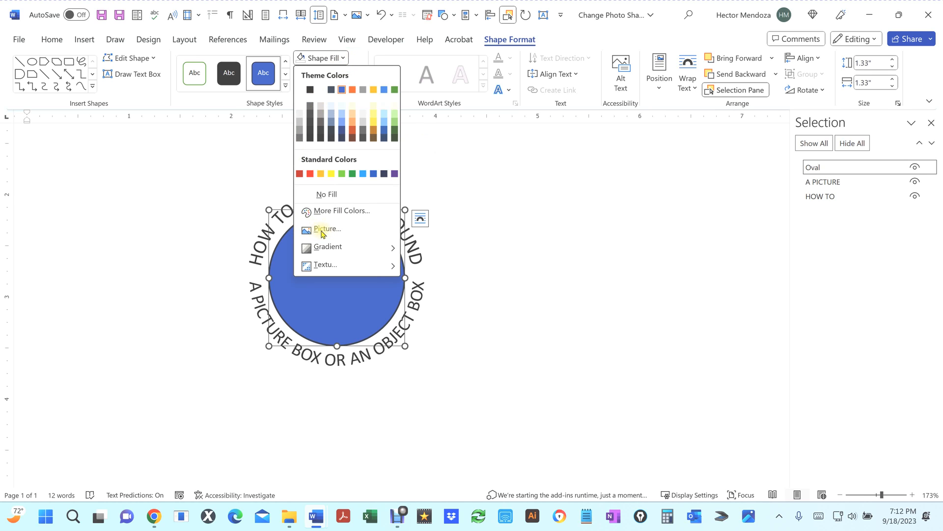
left_click(322, 230)
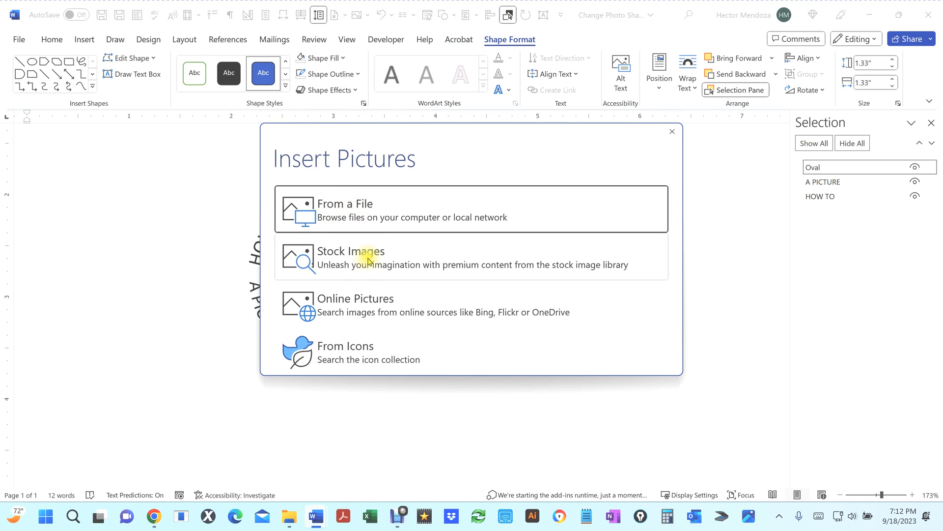
left_click(346, 211)
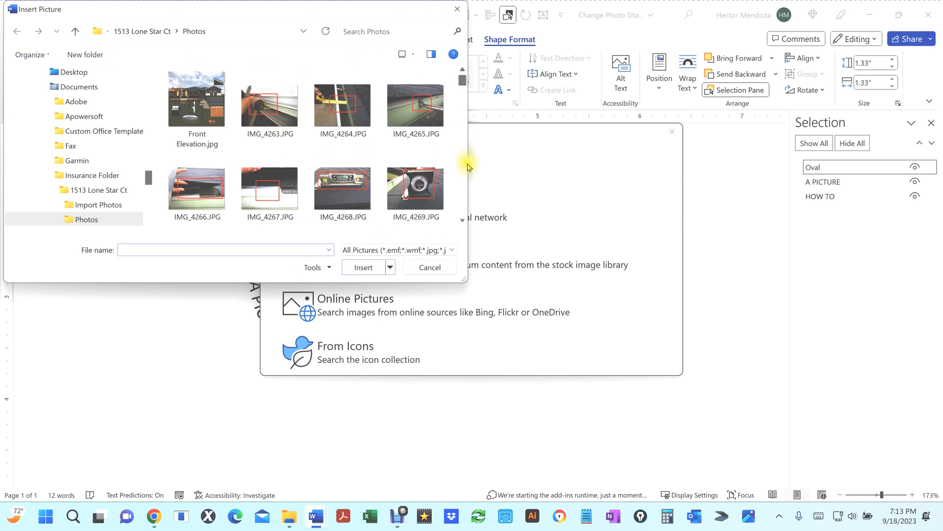
left_click(462, 172)
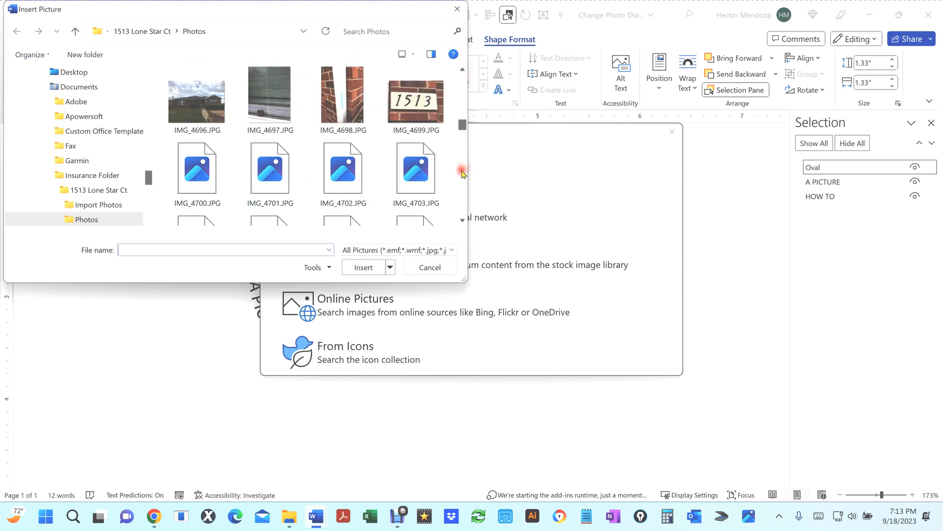
left_click_drag(462, 172, 463, 184)
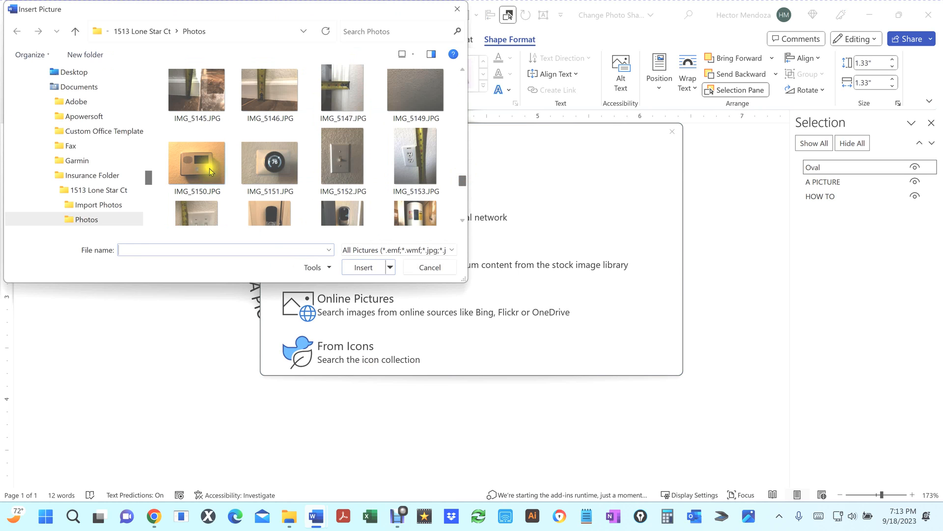
left_click(201, 164)
left_click(363, 267)
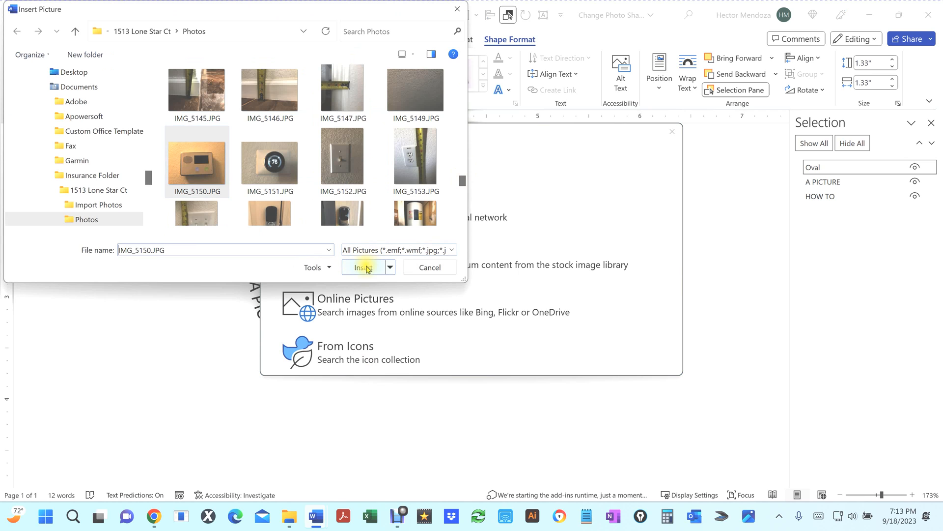
left_click(717, 266)
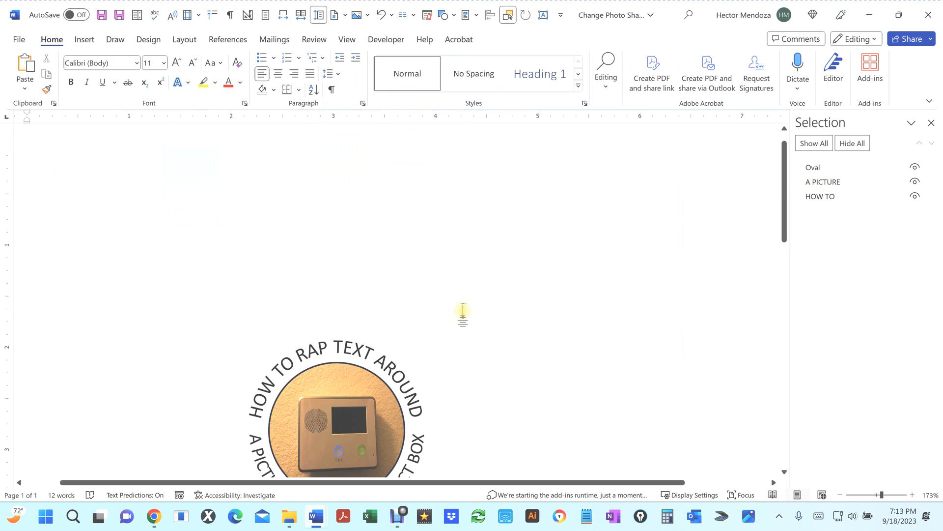
Step: Give the circle a blue outline
scroll(462, 312, "down", 2)
scroll(463, 312, "down", 2)
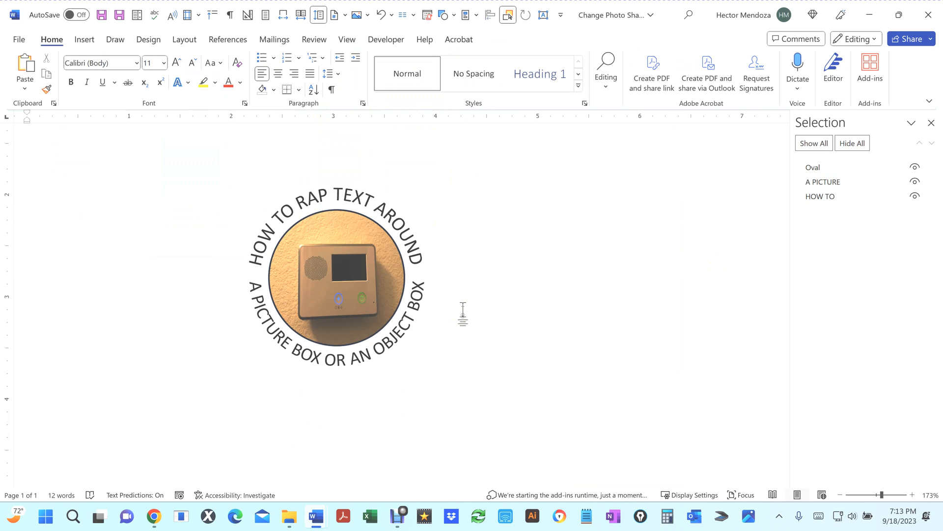
left_click(814, 168)
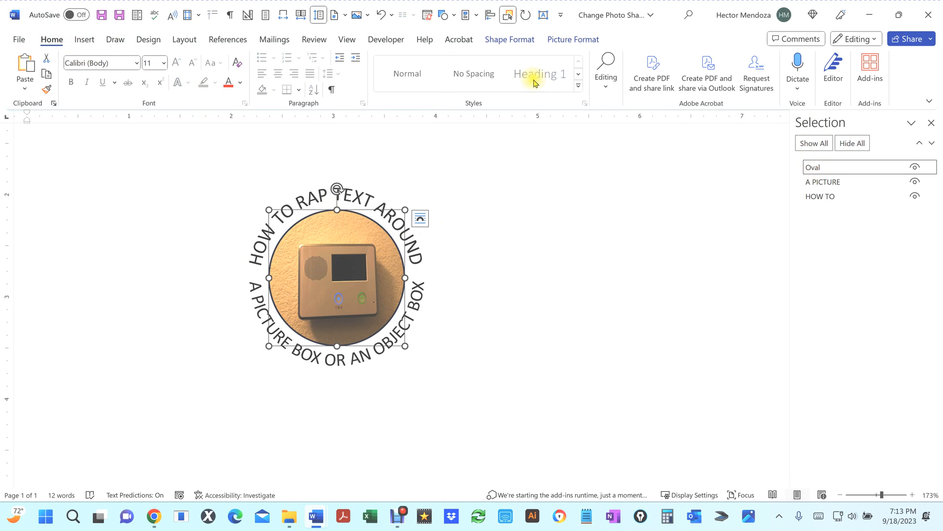
left_click(521, 43)
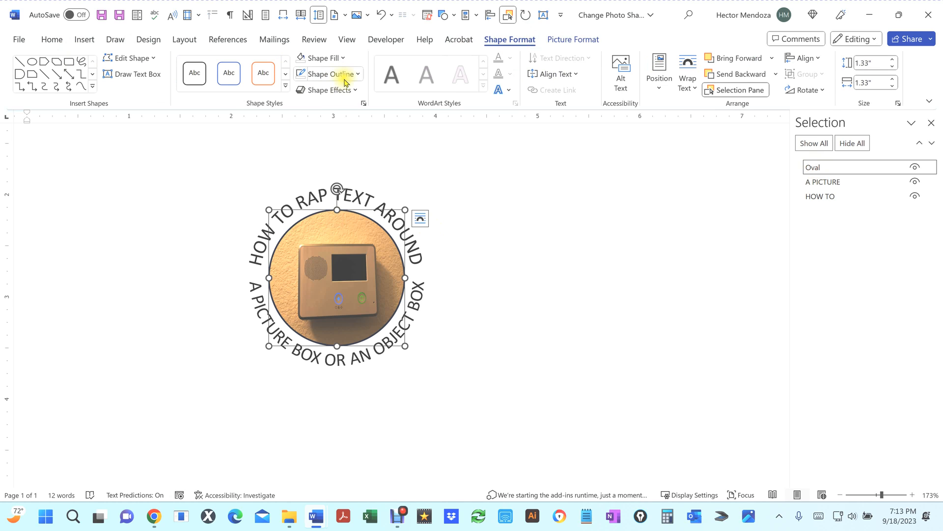
left_click(359, 75)
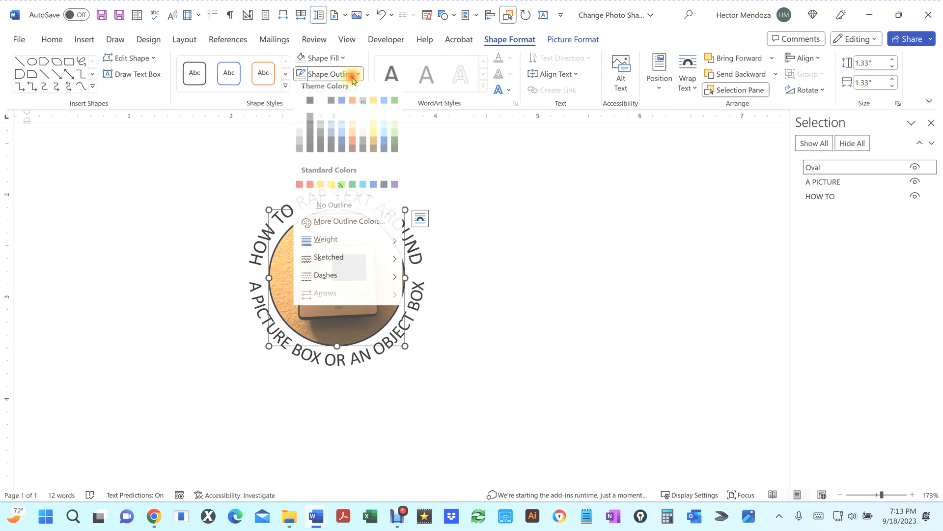
left_click(374, 190)
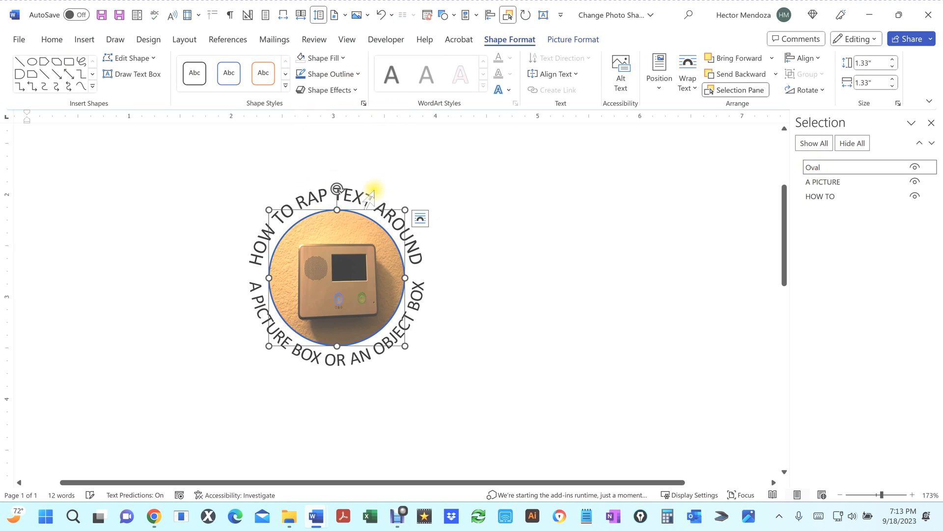
Step: Set the circle's outline weight to 3 pt
left_click(358, 74)
mouse_move(337, 246)
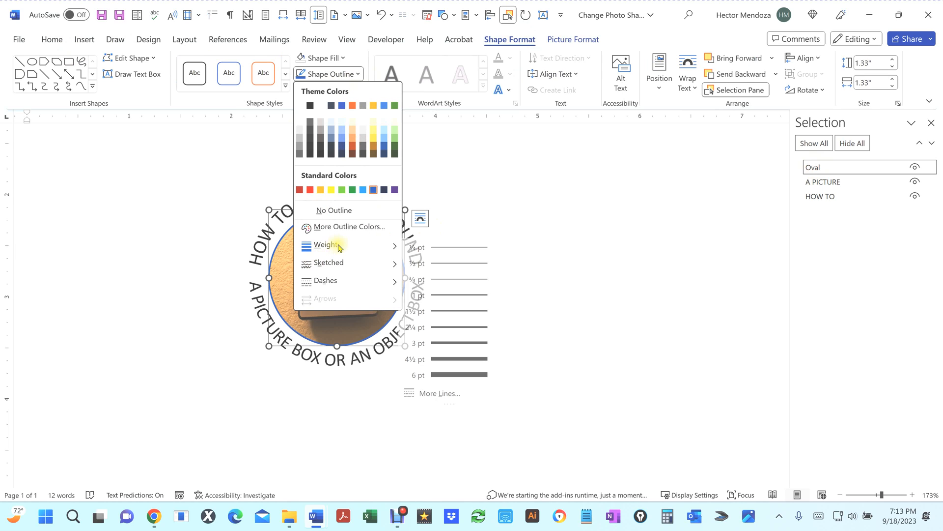
left_click(453, 345)
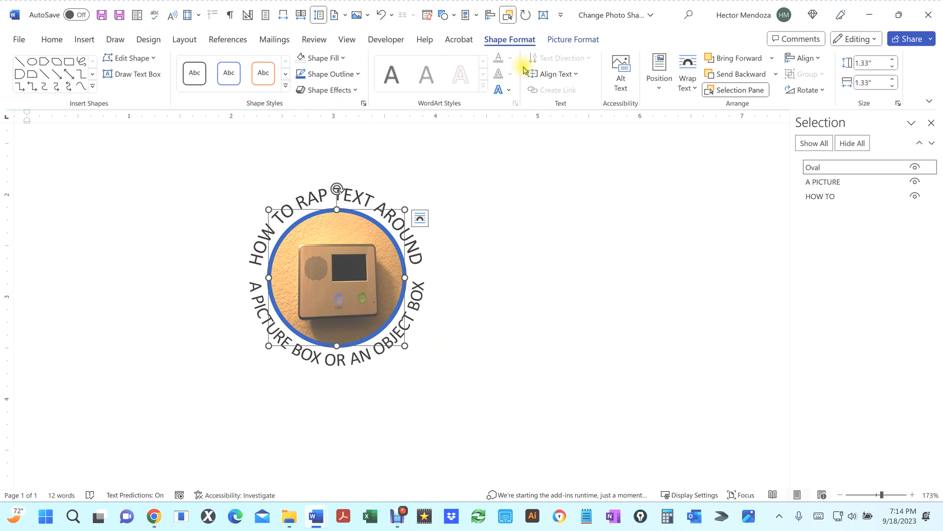
left_click(568, 41)
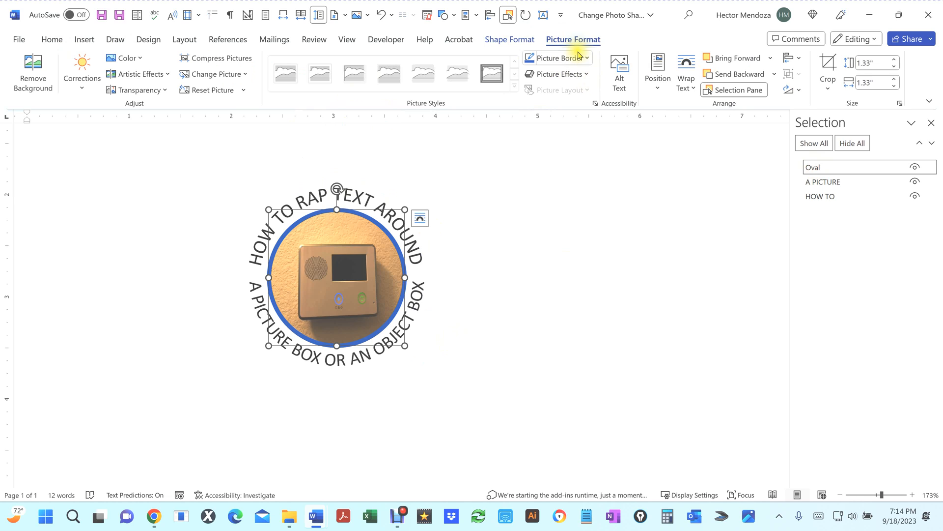
left_click(517, 42)
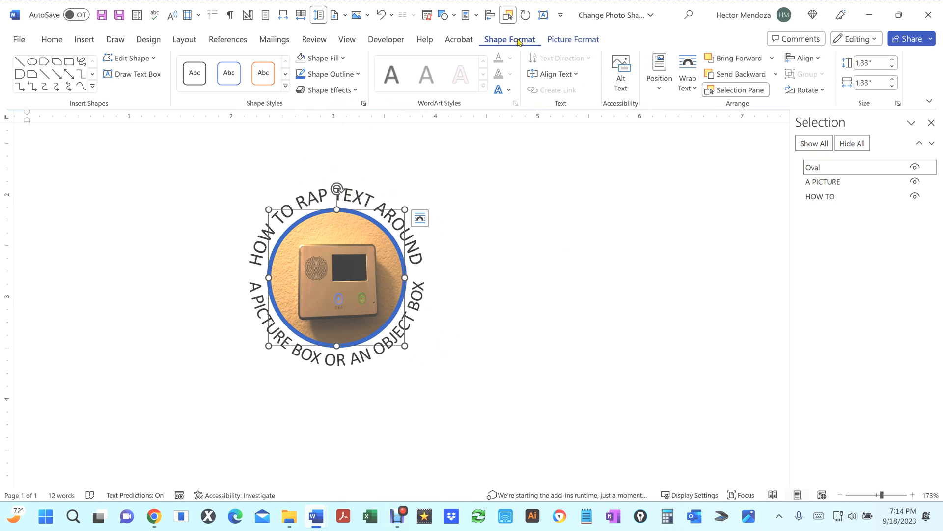
left_click(358, 74)
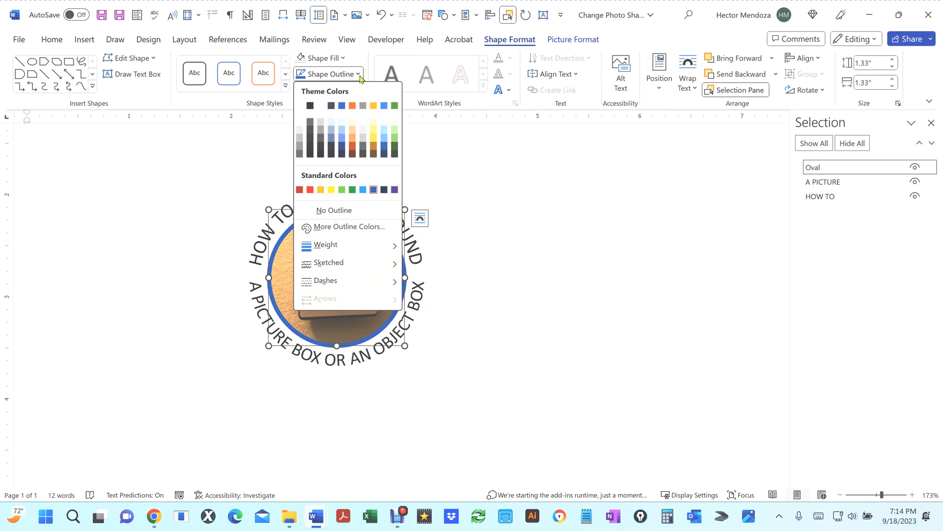
left_click(360, 74)
left_click(400, 102)
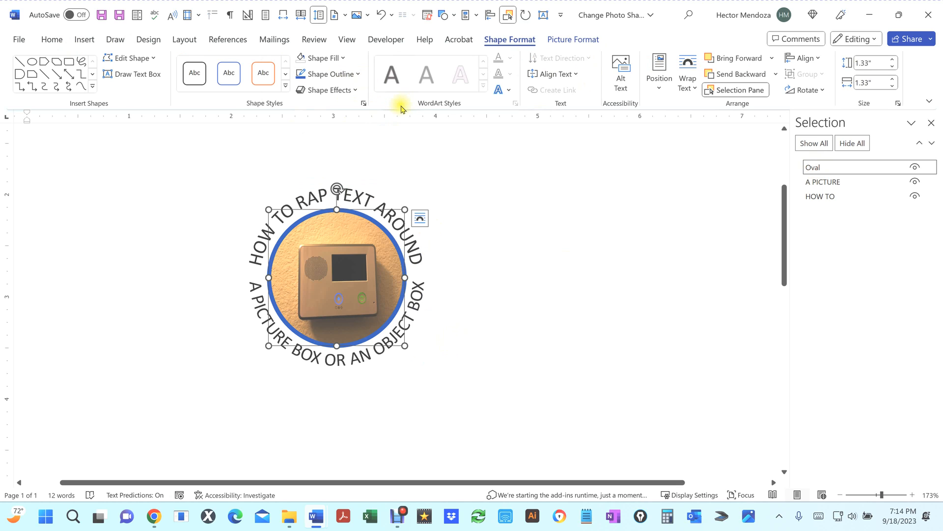
Step: Apply the first Outer shadow preset to the circle as a shape effect
left_click(357, 90)
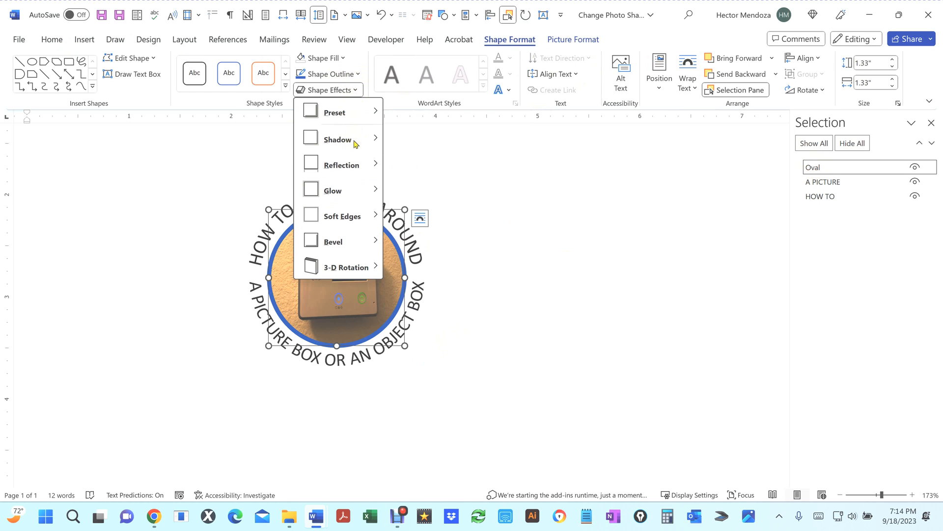
mouse_move(357, 140)
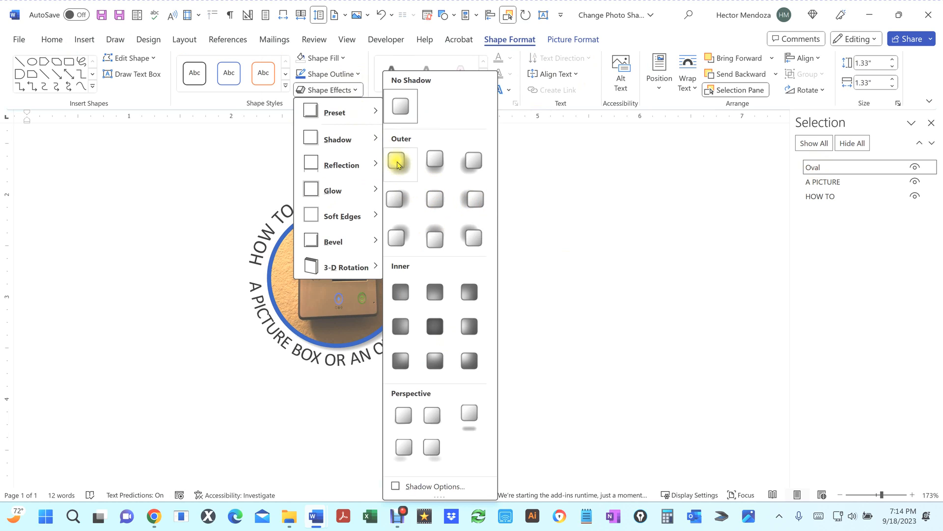
left_click(398, 164)
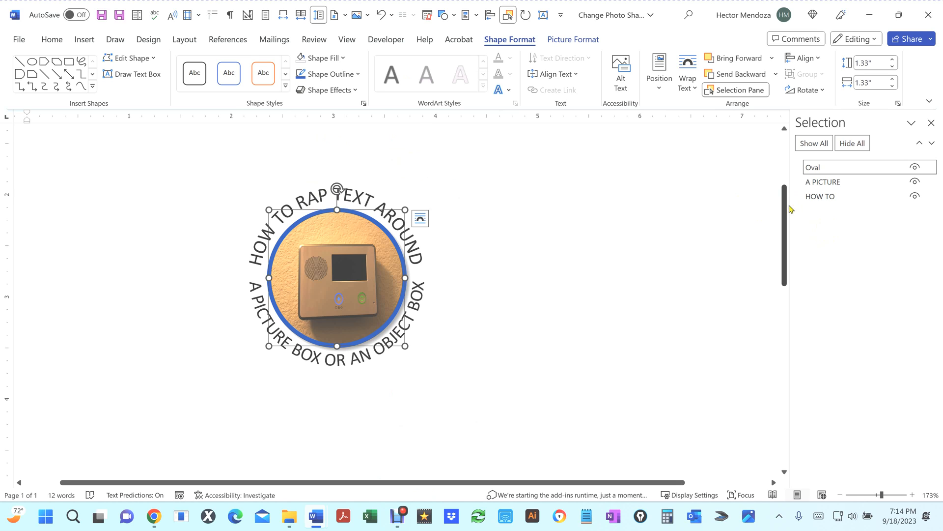
left_click(510, 274)
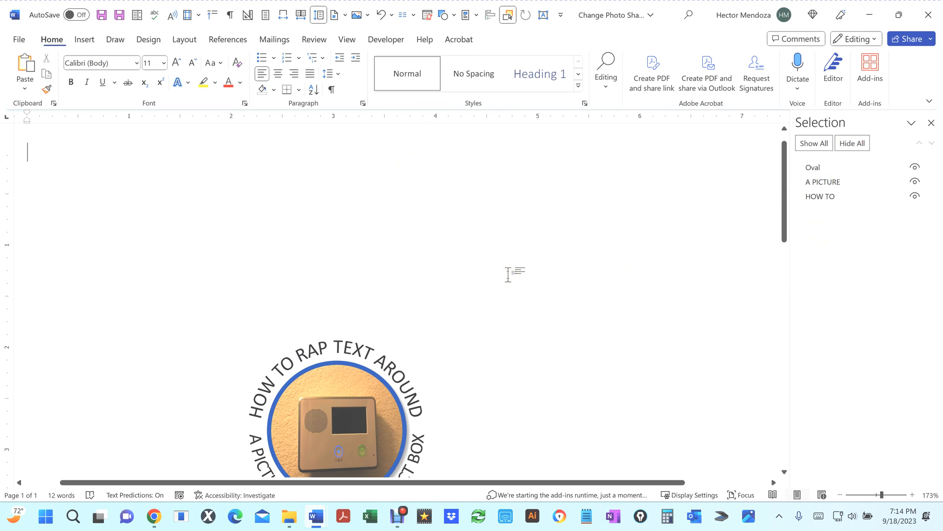
left_click(563, 226)
scroll(563, 226, "down", 4)
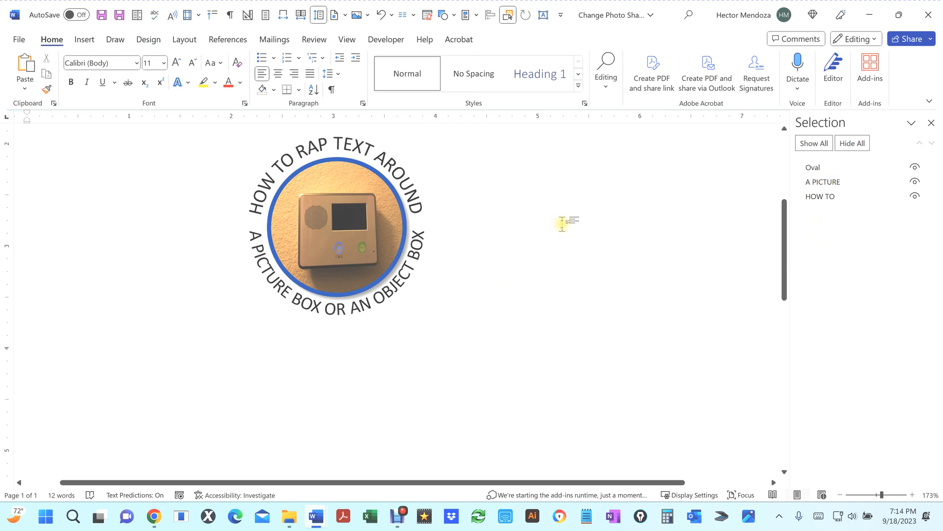
scroll(562, 224, "up", 1)
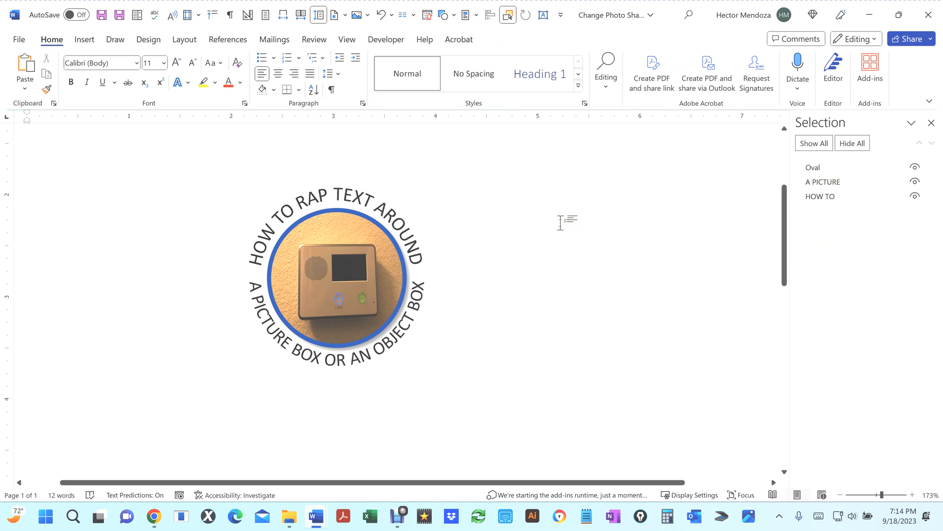